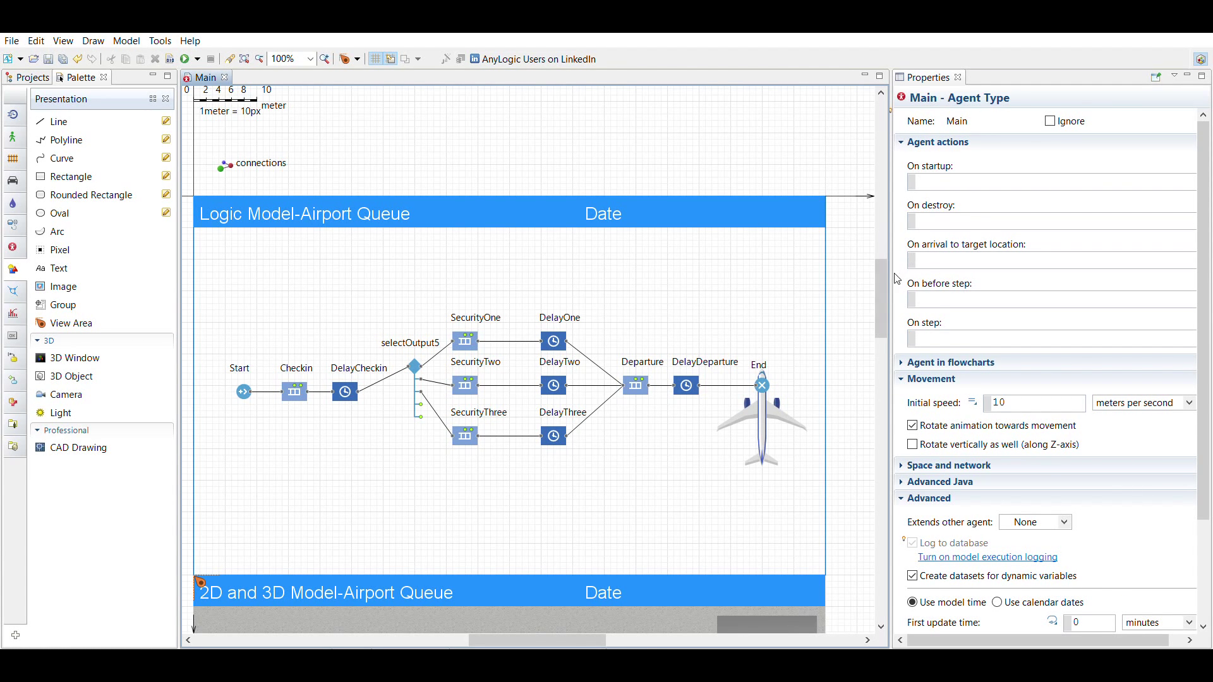
# Show the Checkin queue's properties: capacity 100, FIFO queuing and agent location set to area.
pyautogui.moveTo(881, 279); pyautogui.dragTo(882, 299)
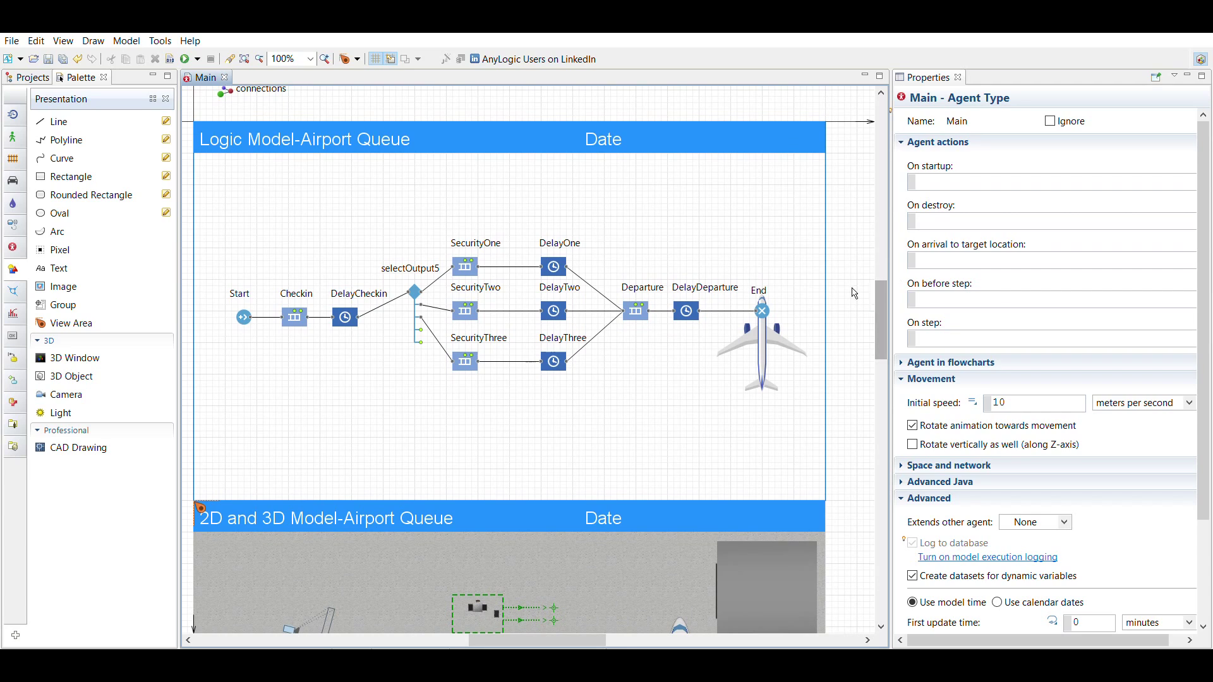
pyautogui.moveTo(512, 639); pyautogui.dragTo(499, 639)
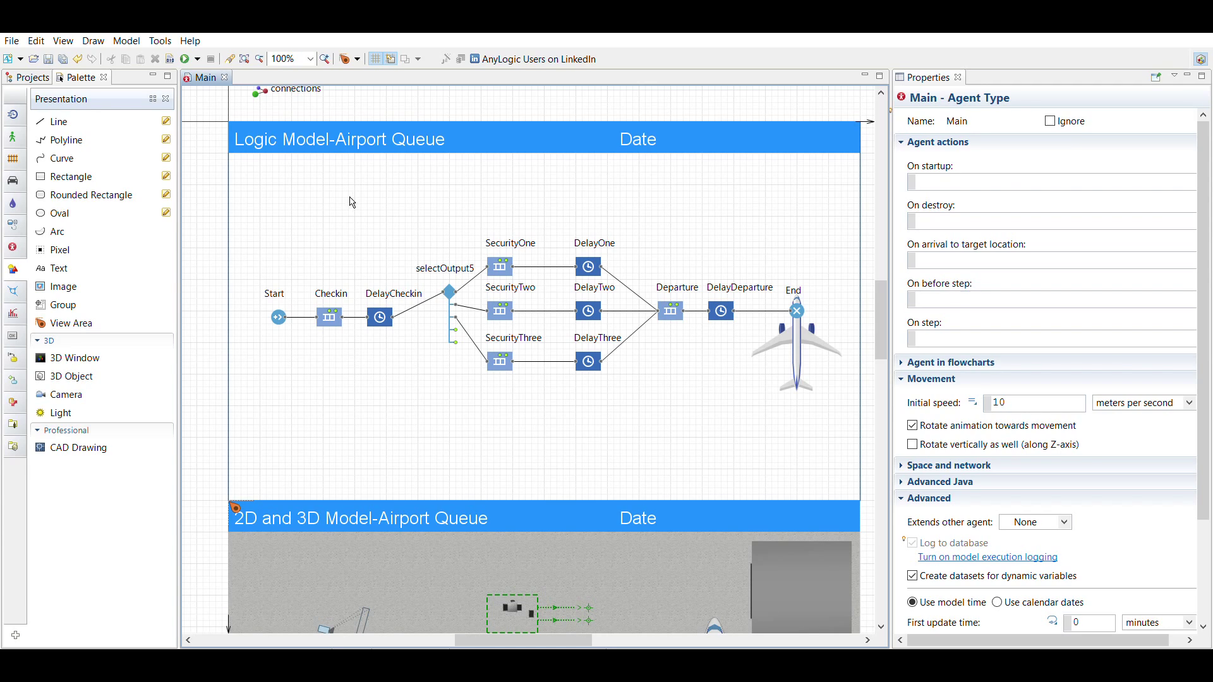
pyautogui.scroll(1, 847, 328)
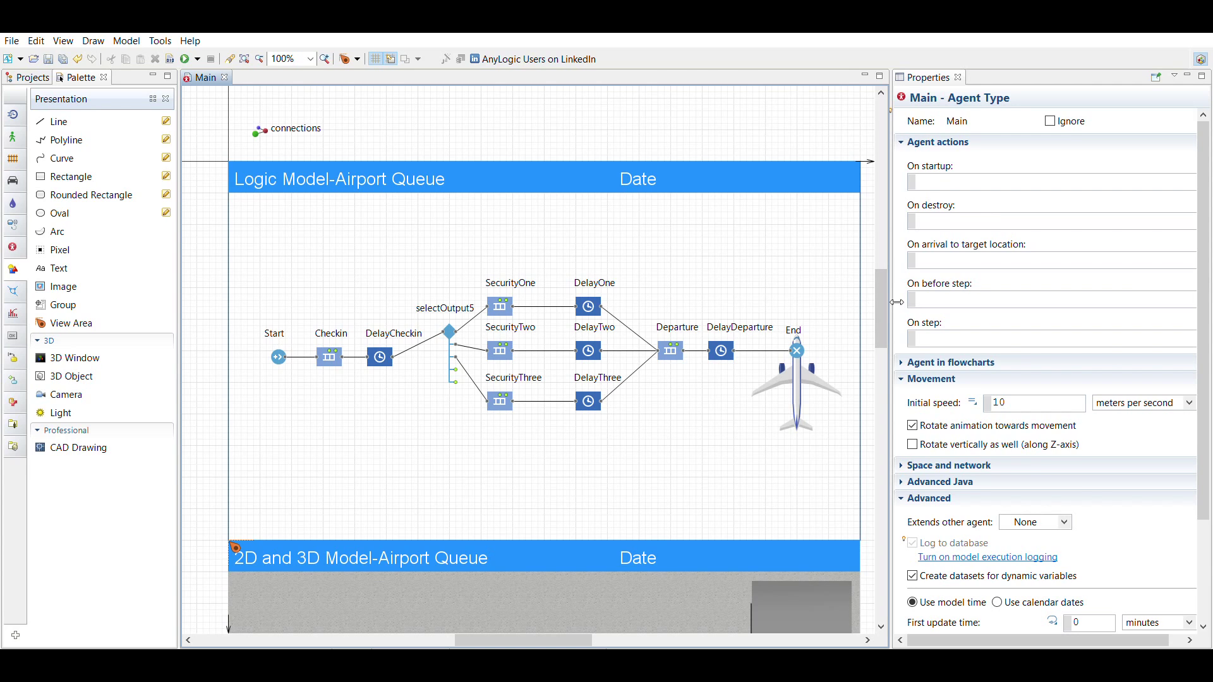
pyautogui.moveTo(880, 310)
pyautogui.mouseDown()
pyautogui.moveTo(883, 432)
pyautogui.moveTo(884, 306)
pyautogui.moveTo(884, 318)
pyautogui.mouseUp()
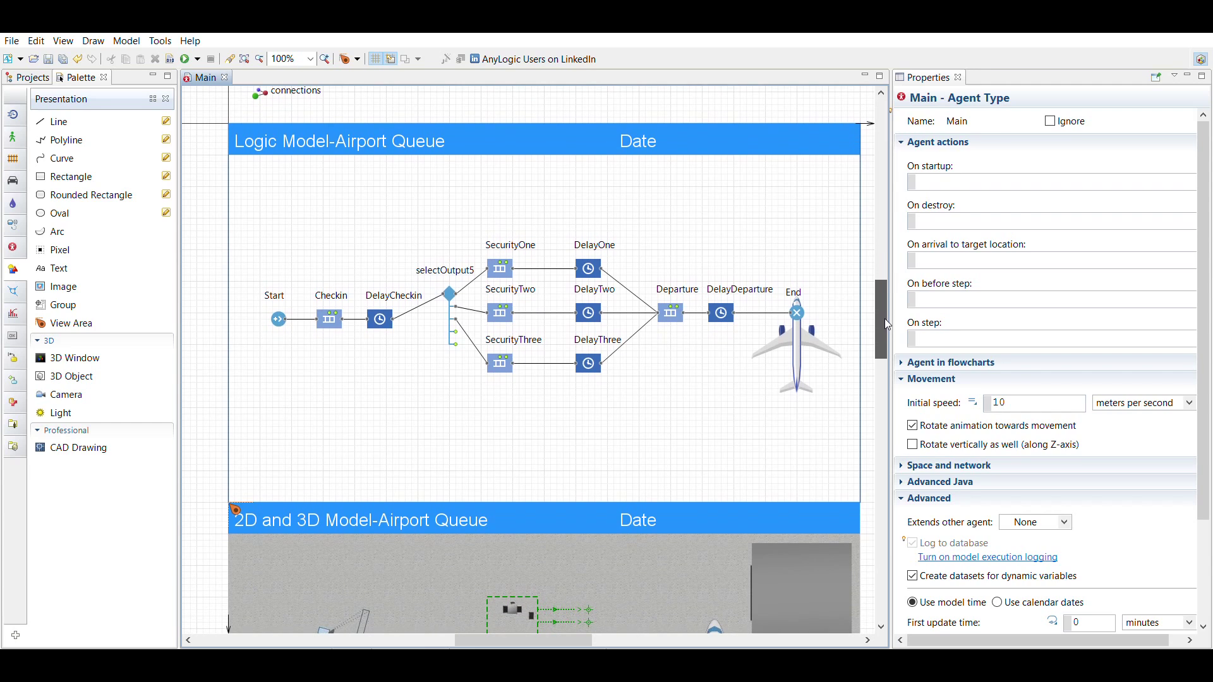
pyautogui.click(330, 308)
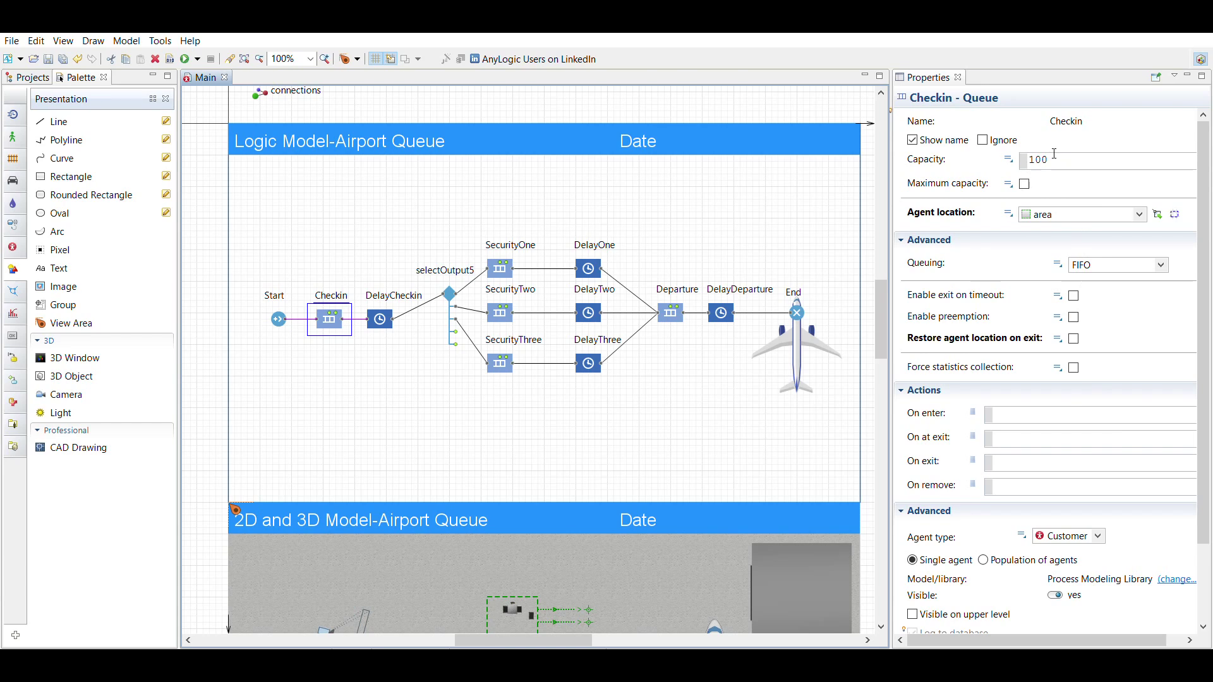
# Inspect DelayCheckin's delay time of 53 seconds, leaving the value unchanged.
pyautogui.click(386, 300)
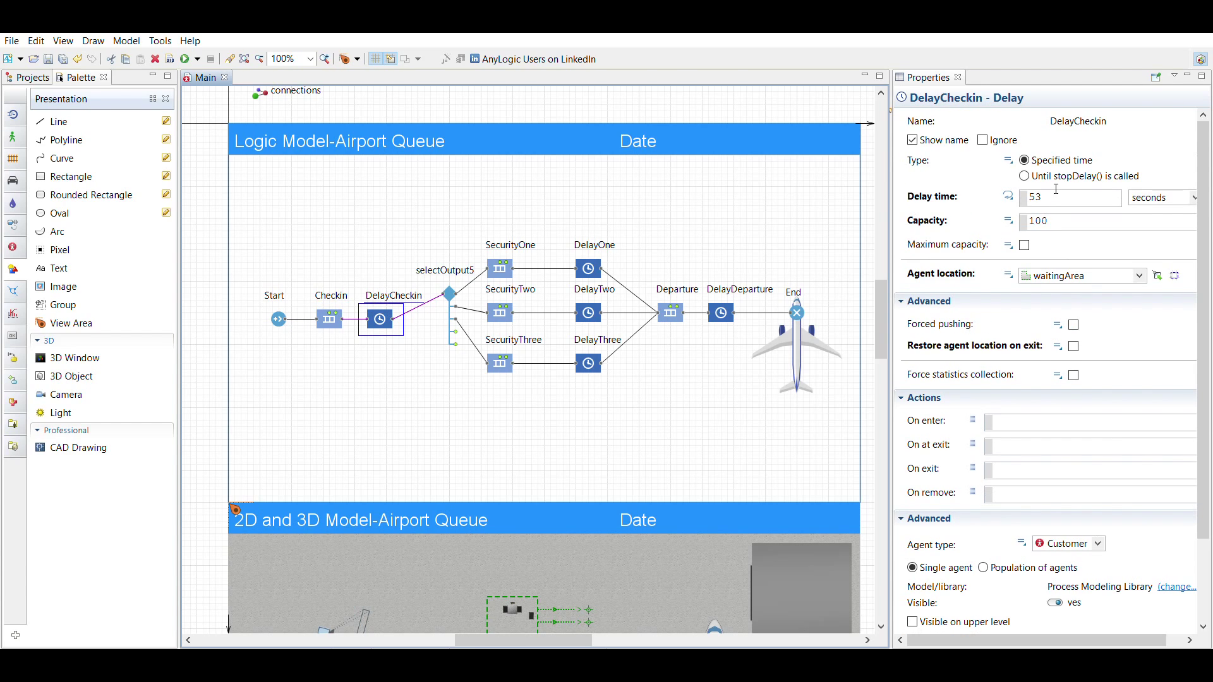
pyautogui.click(1056, 190)
pyautogui.doubleClick(1053, 192)
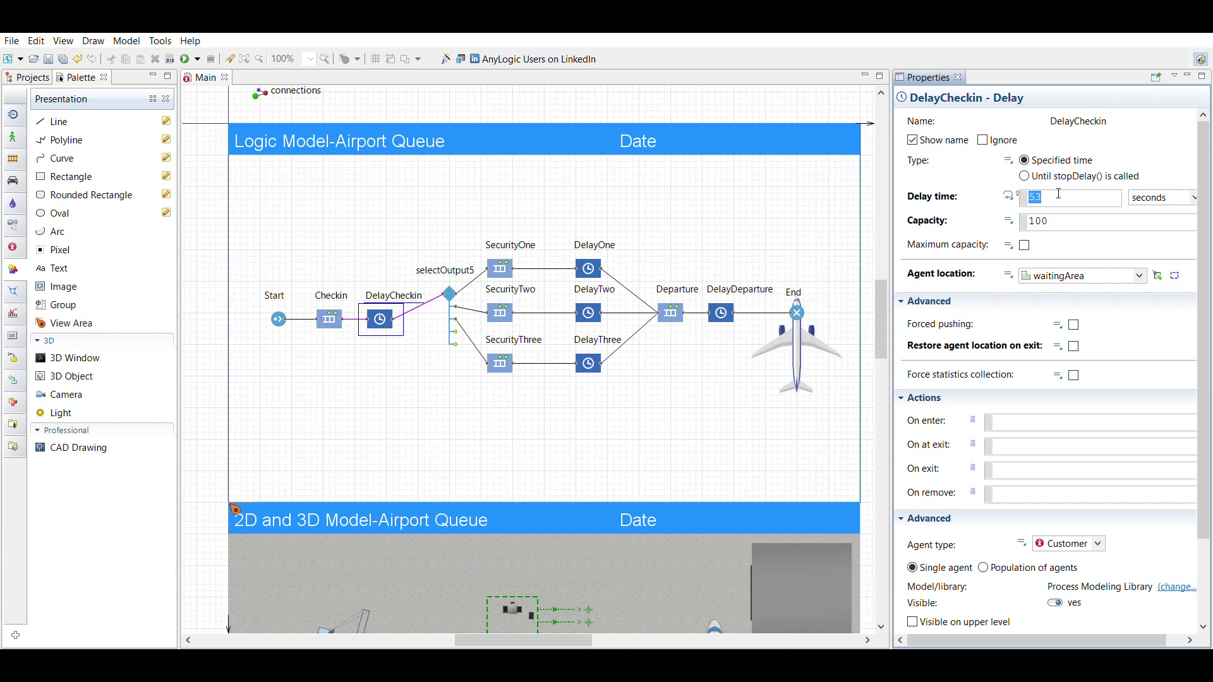
pyautogui.click(1086, 220)
# Review DelayOne, DelayTwo (20 s), DelayThree and DelayDeparture (80 s), then return to Main's properties.
pyautogui.click(587, 262)
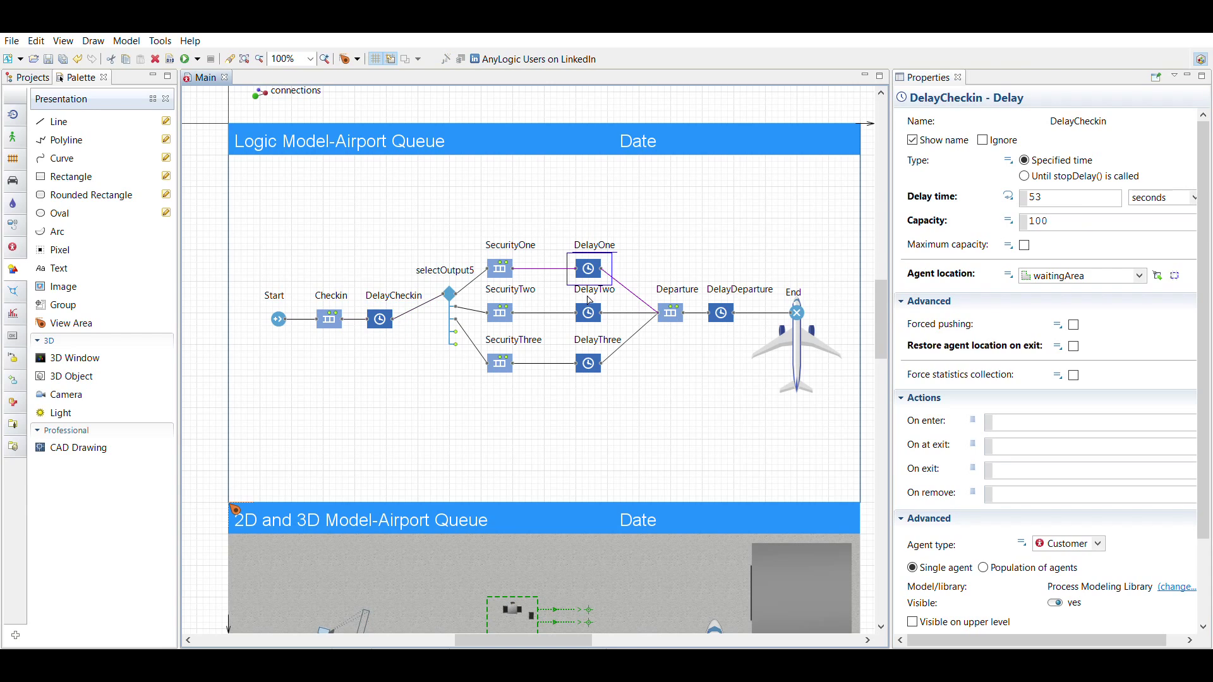
pyautogui.click(593, 298)
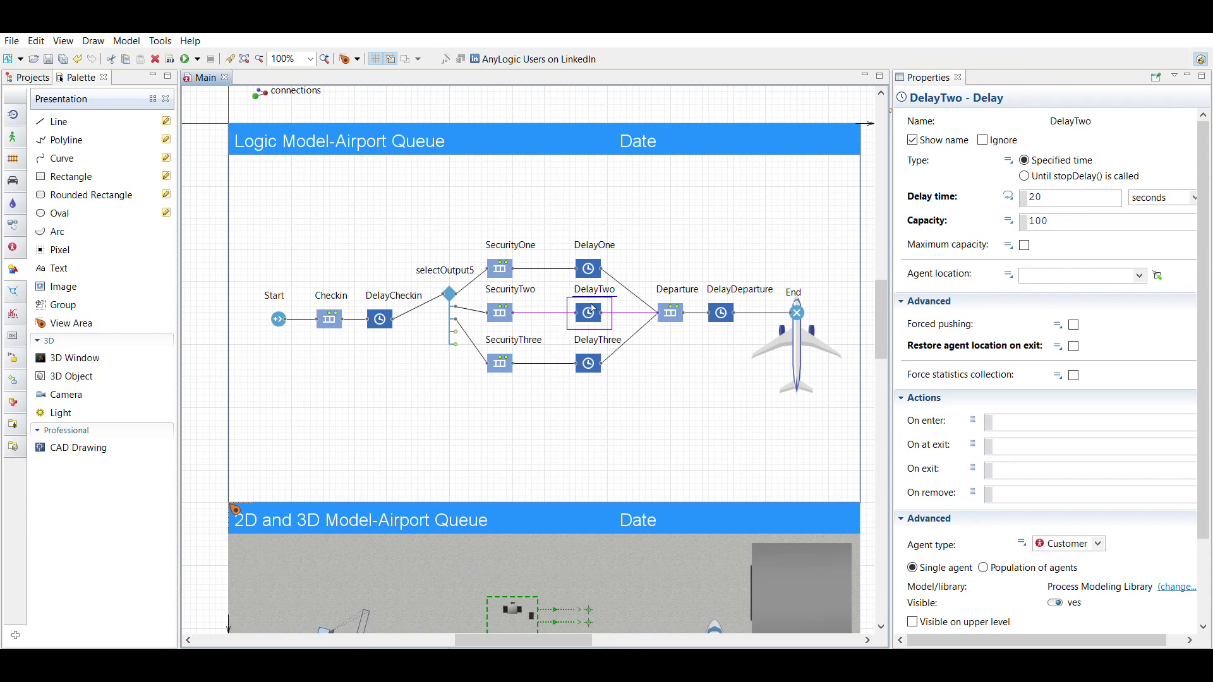
pyautogui.click(594, 354)
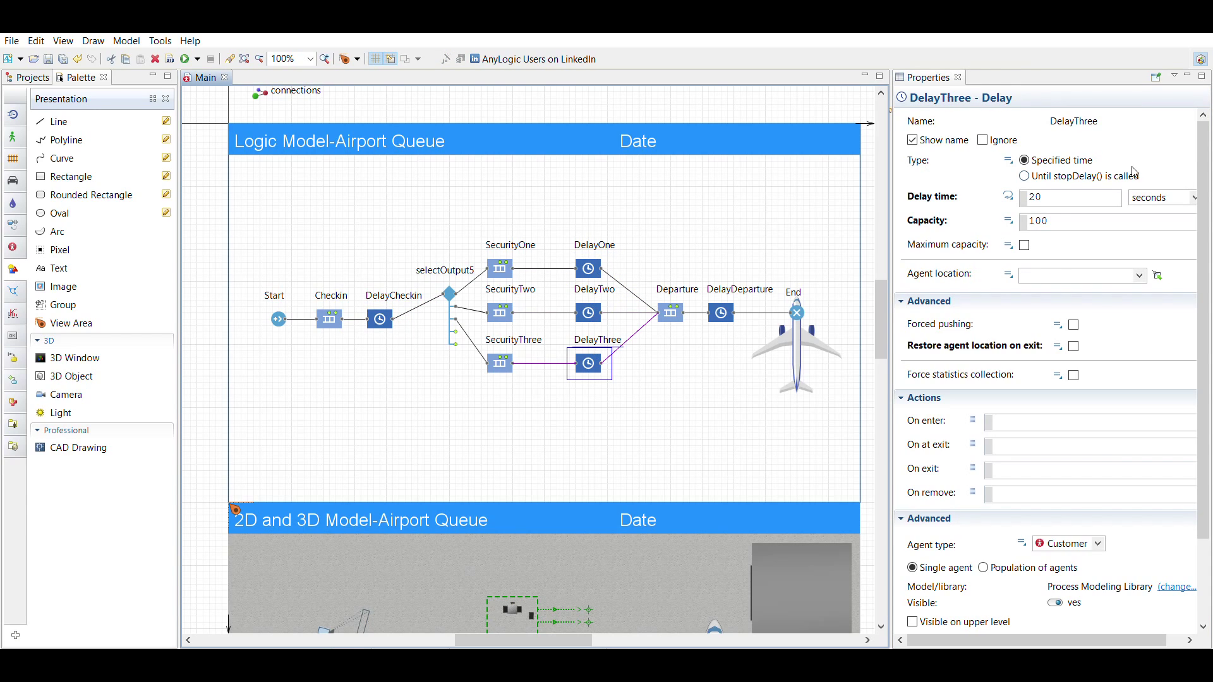
pyautogui.click(728, 305)
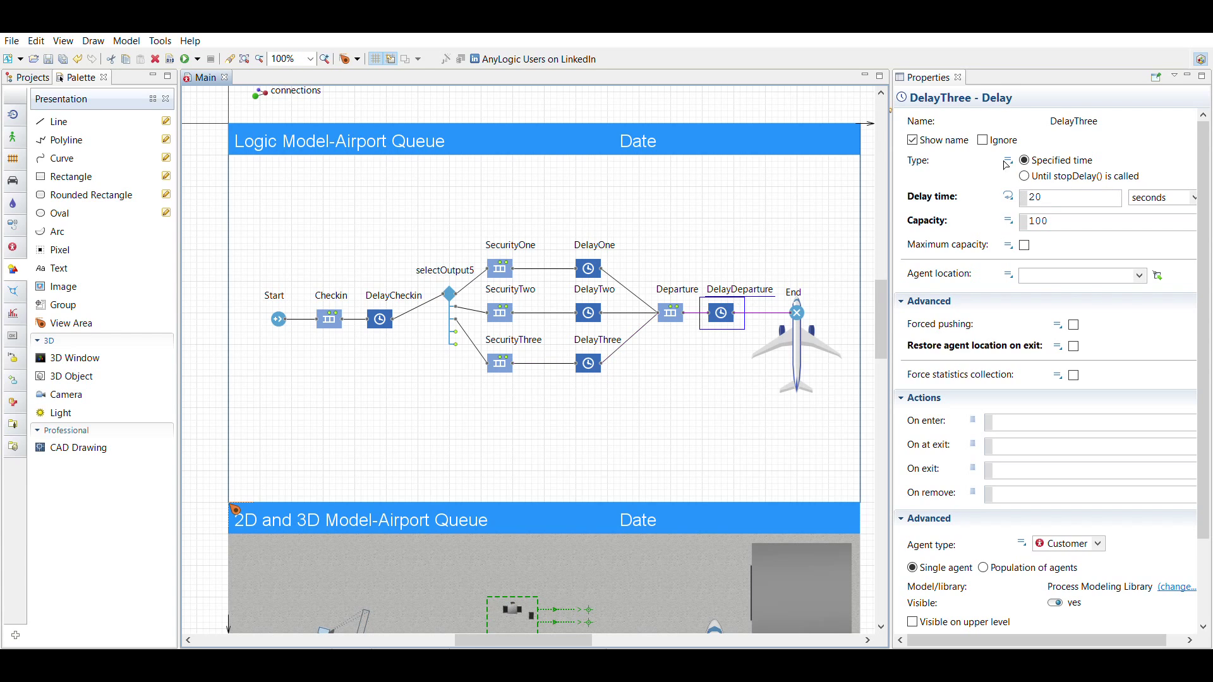
pyautogui.click(727, 232)
pyautogui.scroll(-2, 671, 264)
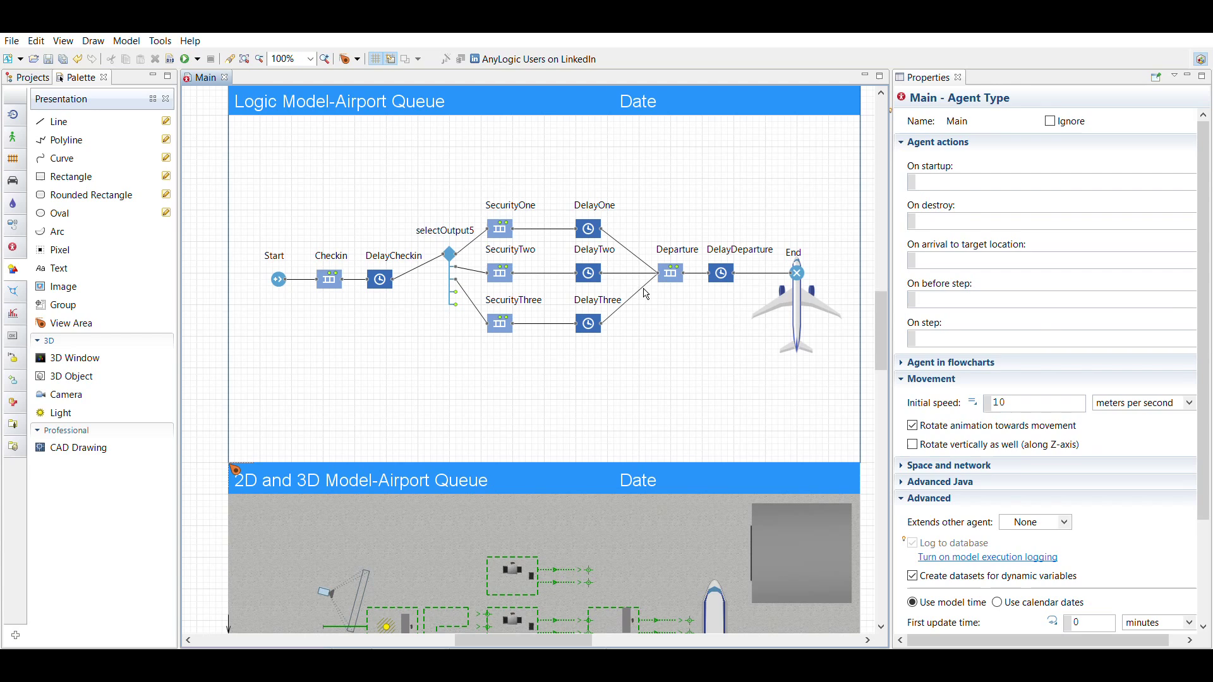
pyautogui.scroll(2, 755, 313)
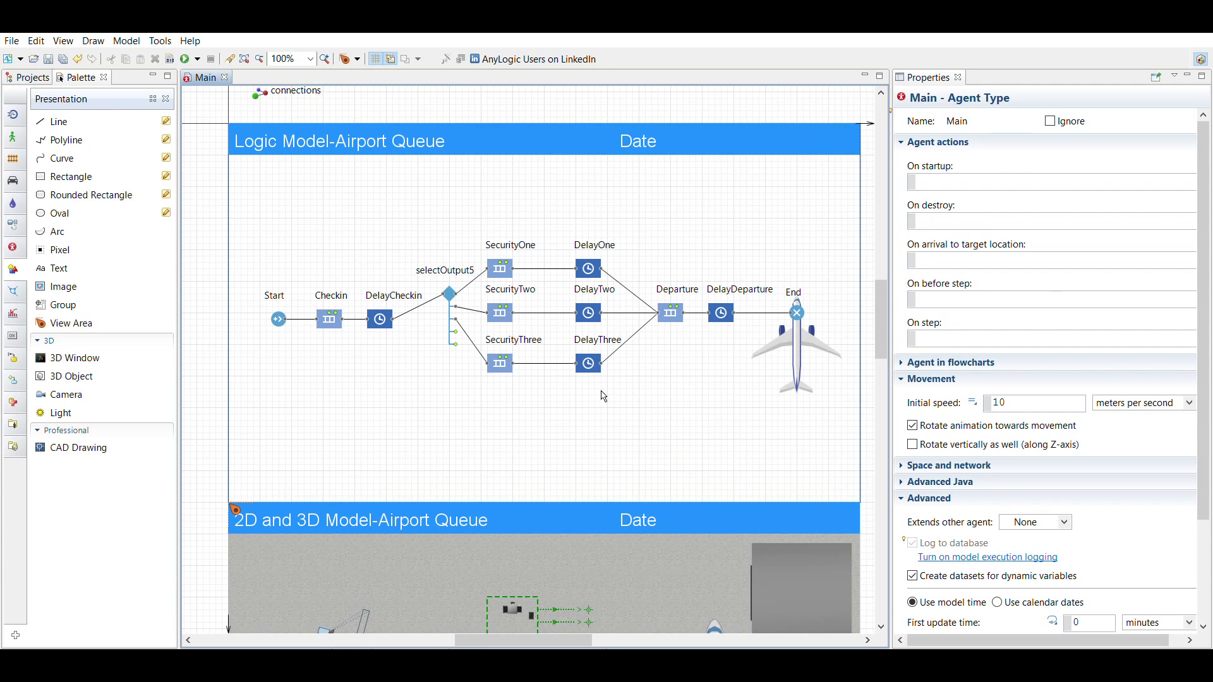
pyautogui.scroll(-6, 604, 385)
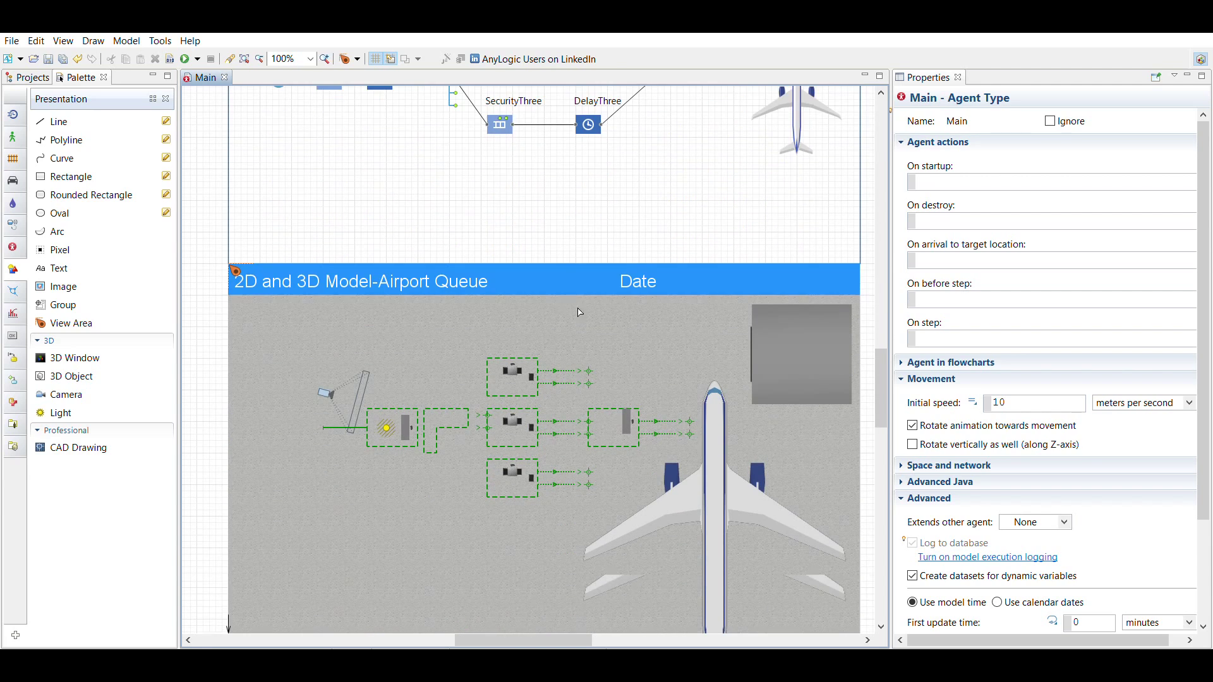
pyautogui.scroll(-2, 610, 361)
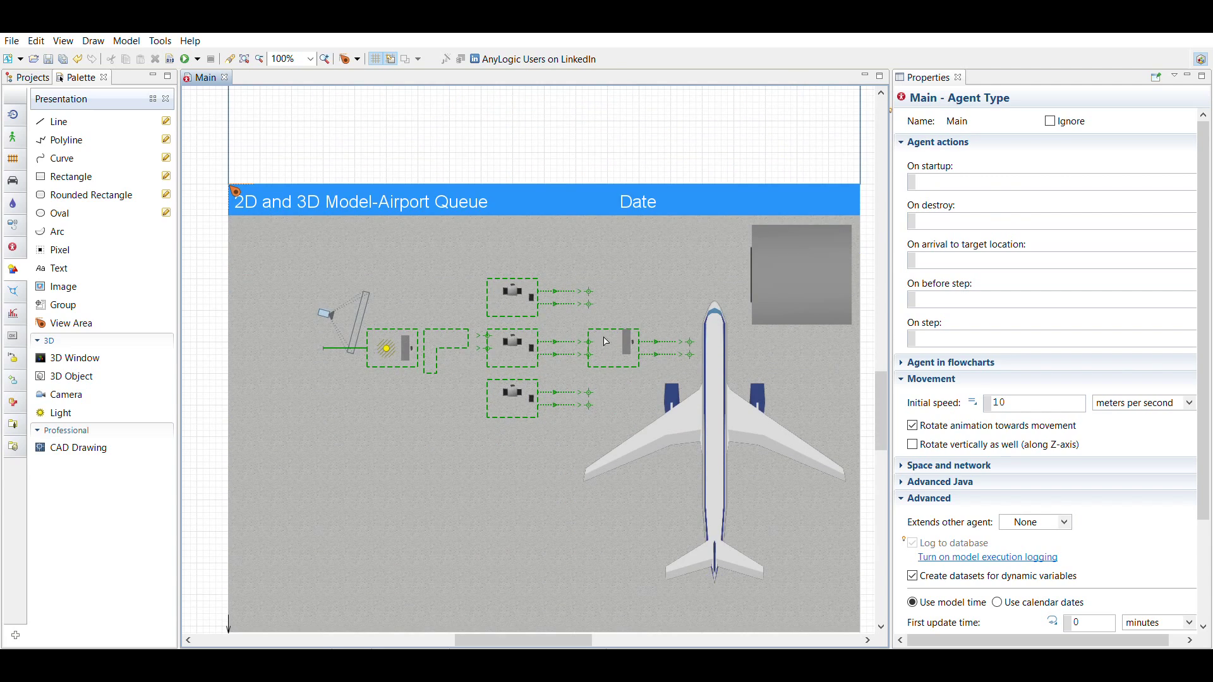
pyautogui.scroll(4, 467, 426)
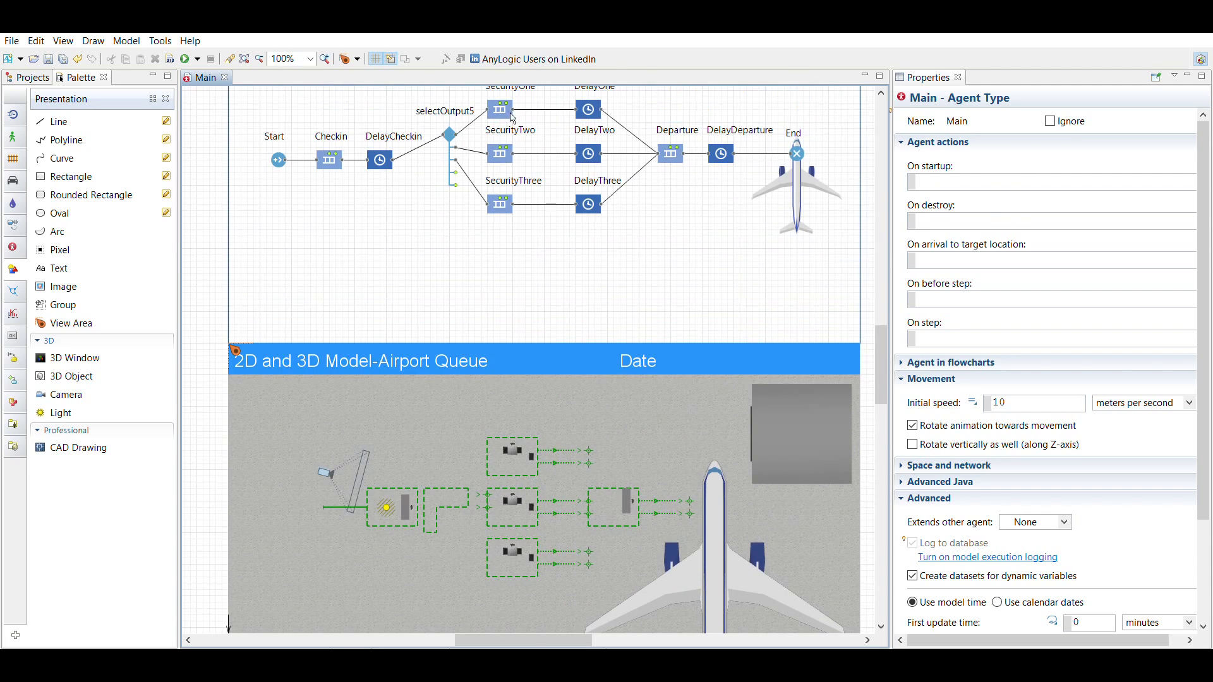
pyautogui.scroll(1, 591, 180)
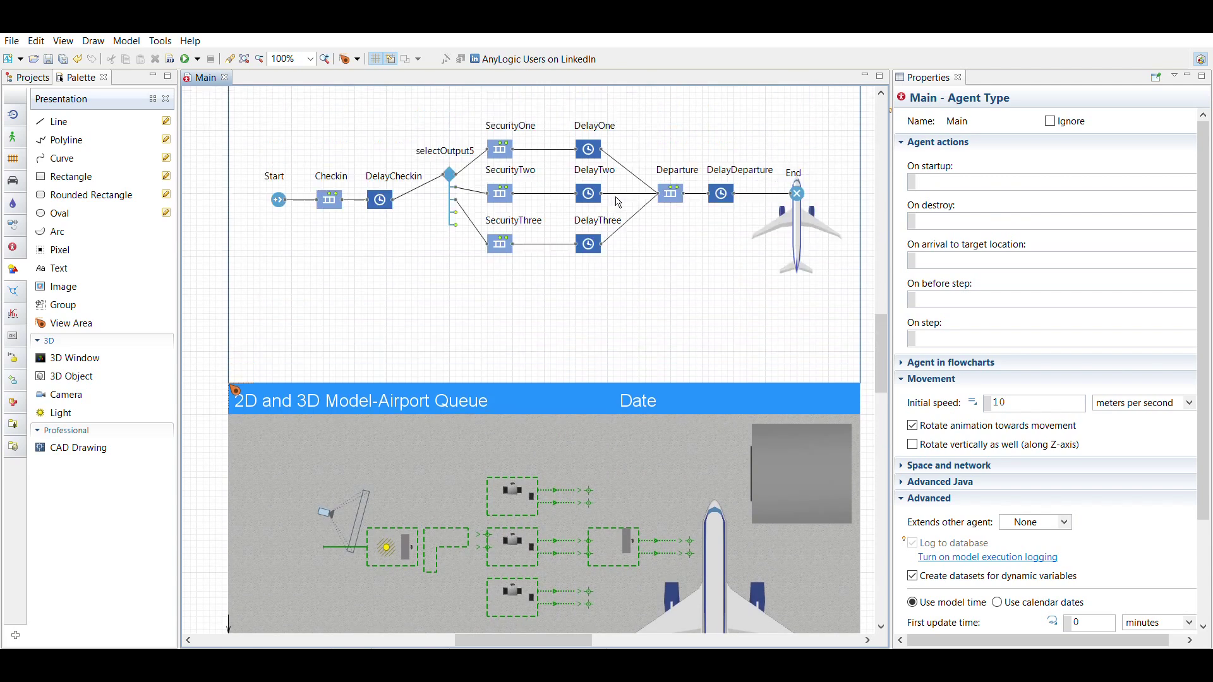
pyautogui.click(330, 182)
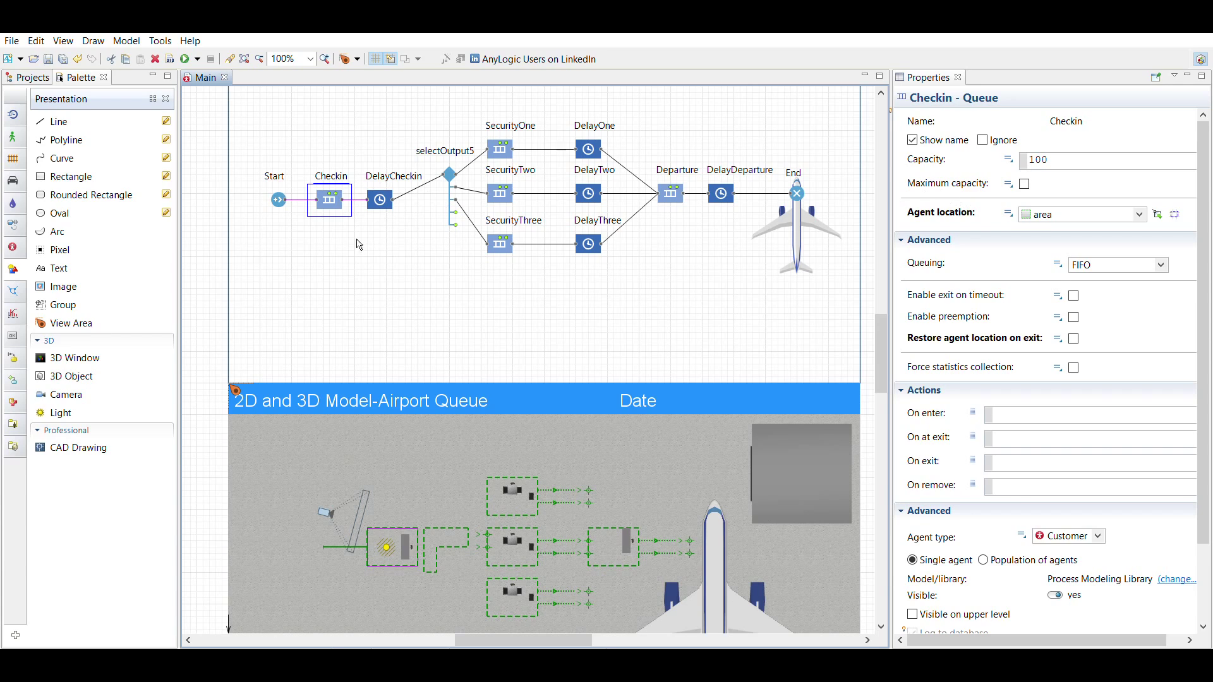
pyautogui.click(1105, 203)
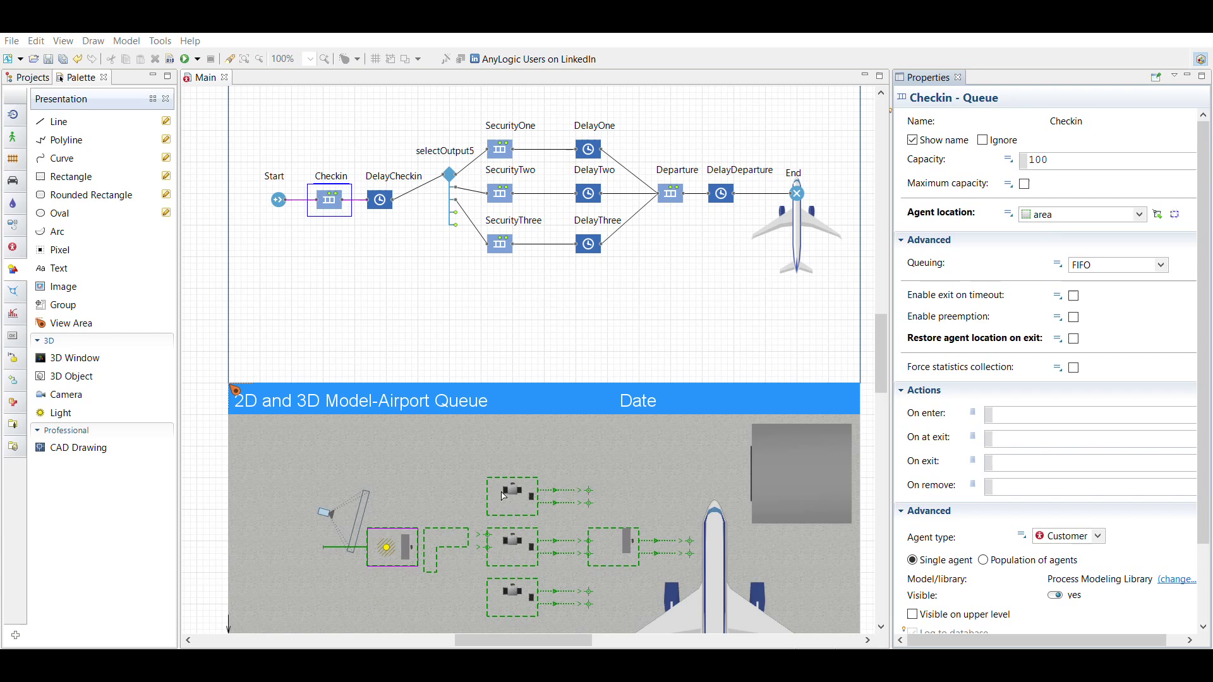
pyautogui.click(489, 317)
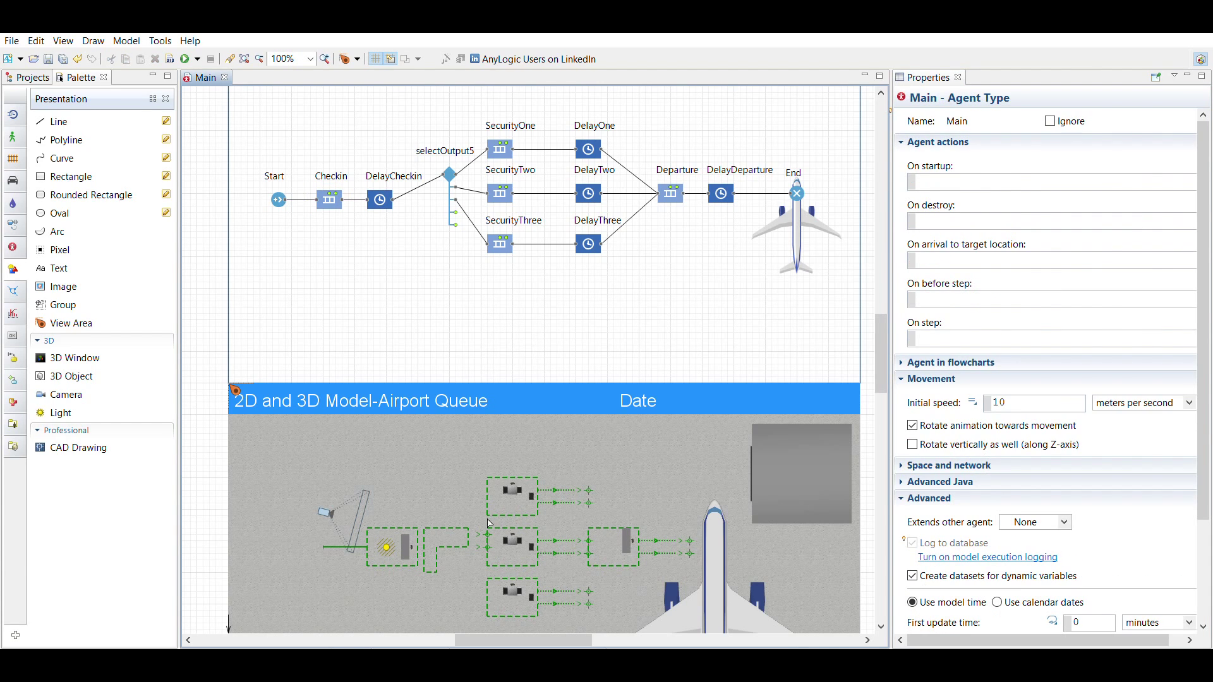
pyautogui.scroll(-1, 505, 359)
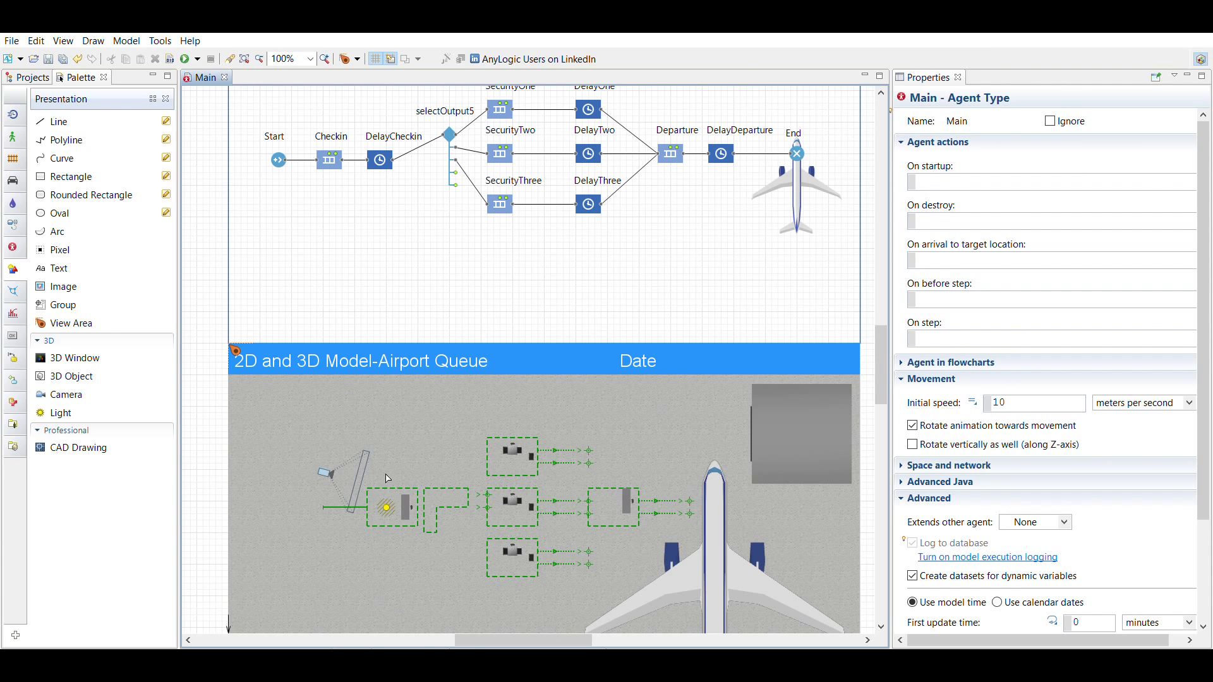
pyautogui.scroll(-5, 496, 360)
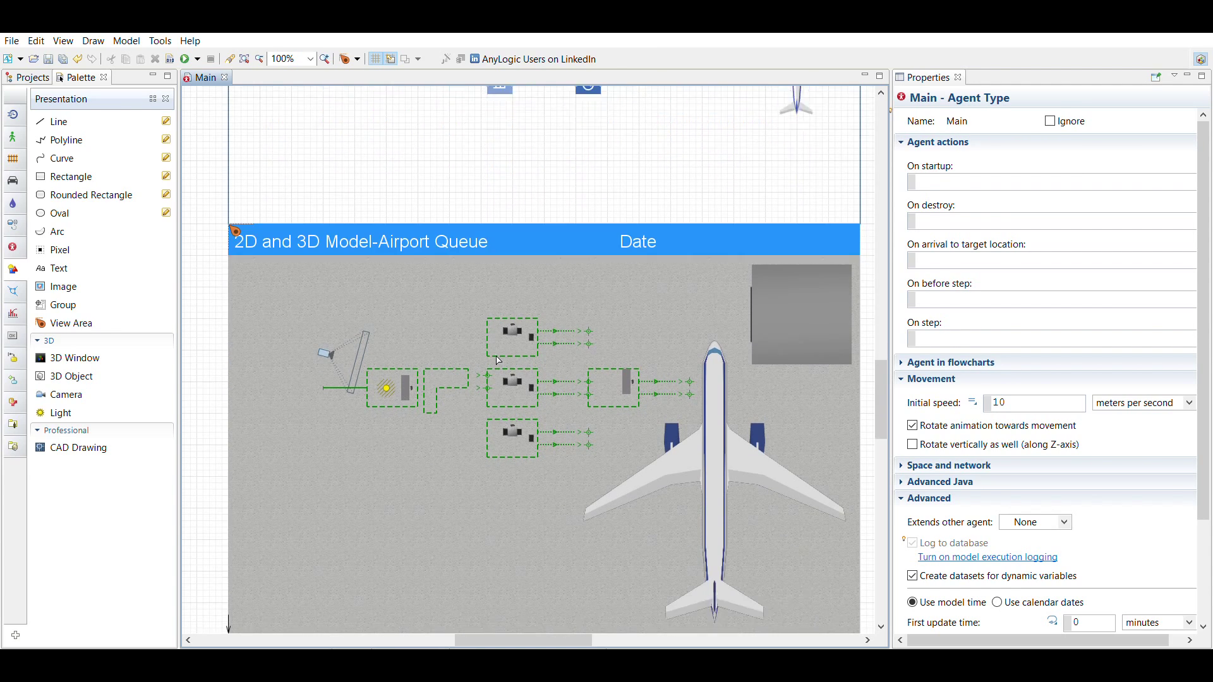
pyautogui.scroll(-1, 499, 352)
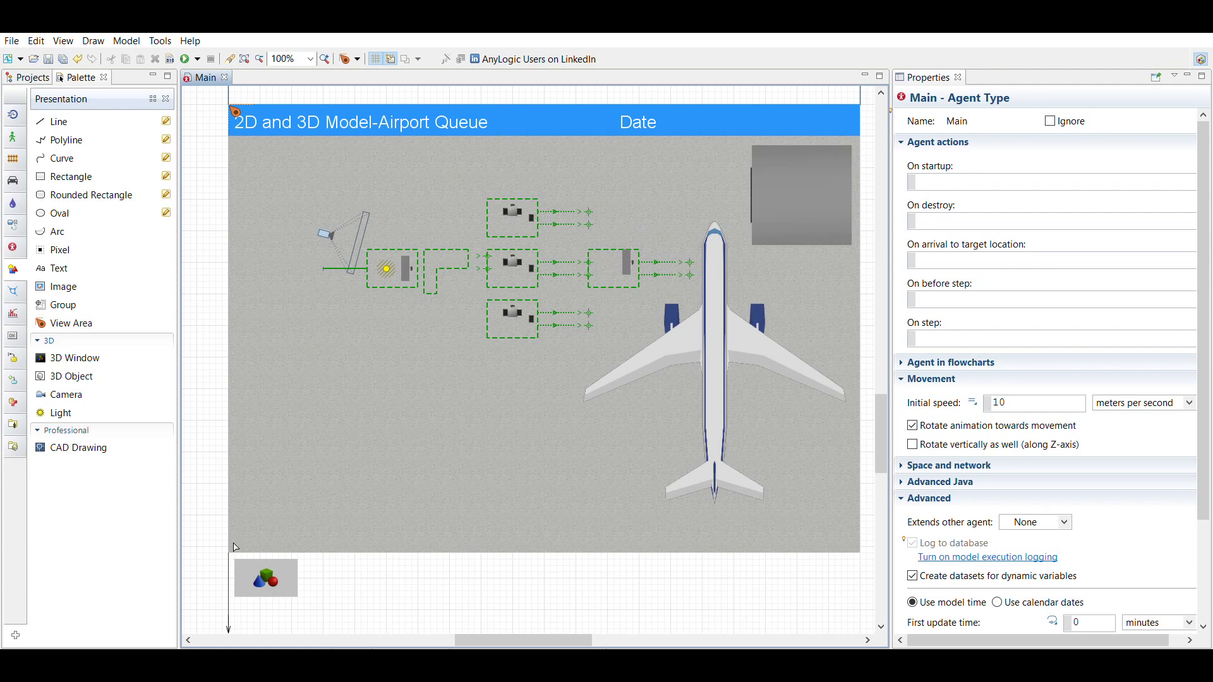
# Inspect window3d's camera setting and scroll through the 2D and 3D Model-Airport Queue layout.
pyautogui.click(266, 569)
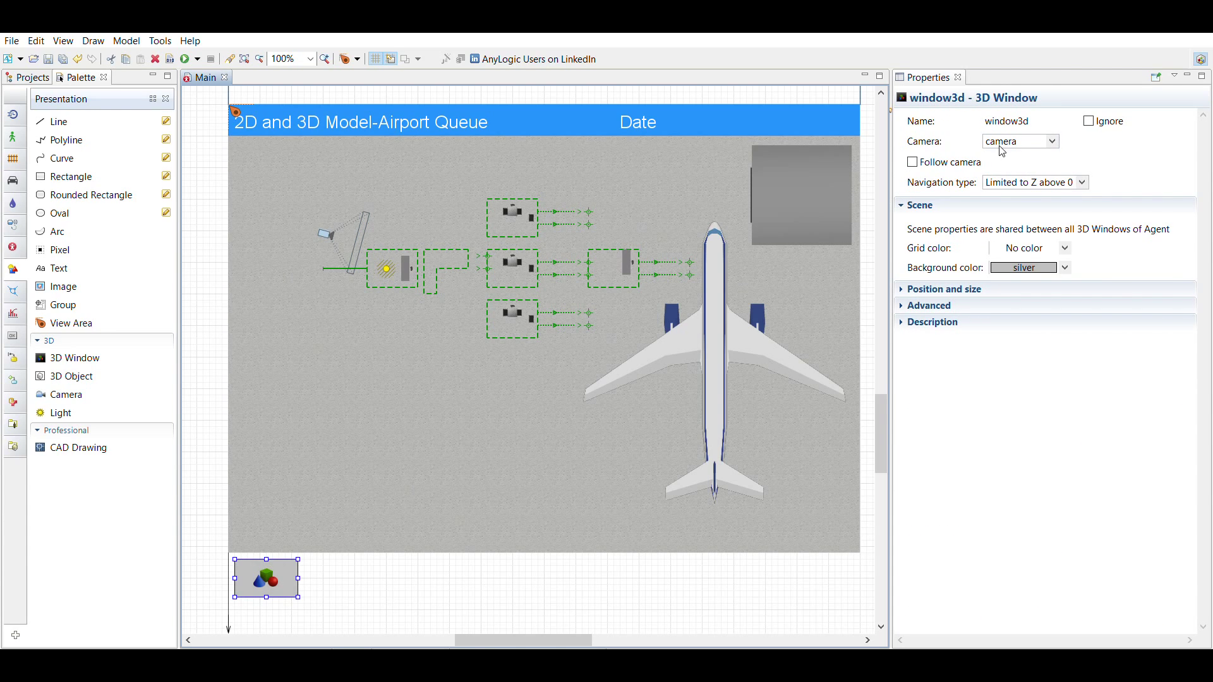
pyautogui.click(1042, 136)
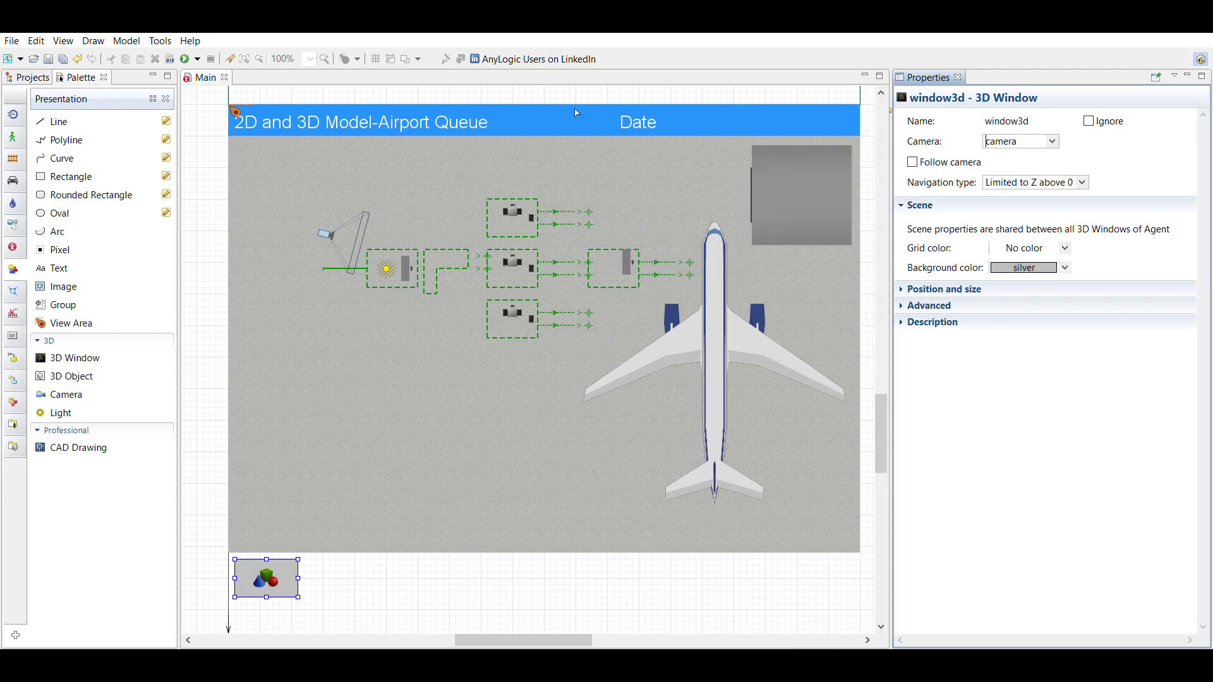
pyautogui.scroll(3, 654, 173)
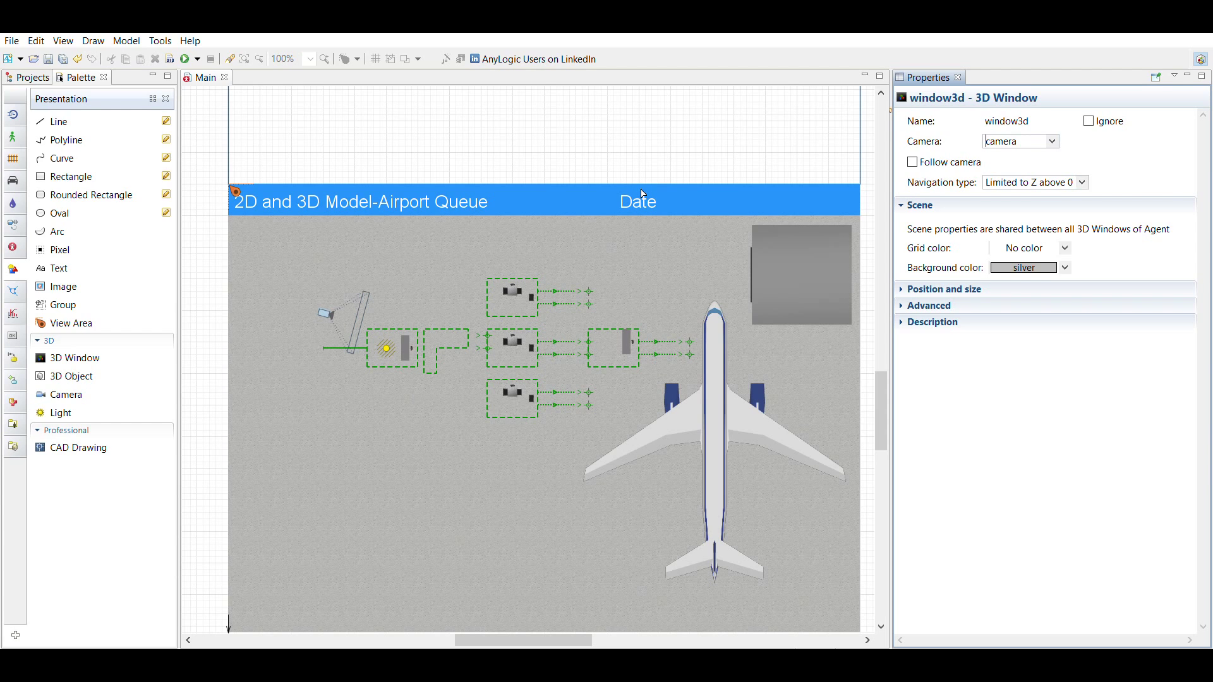
pyautogui.scroll(10, 519, 225)
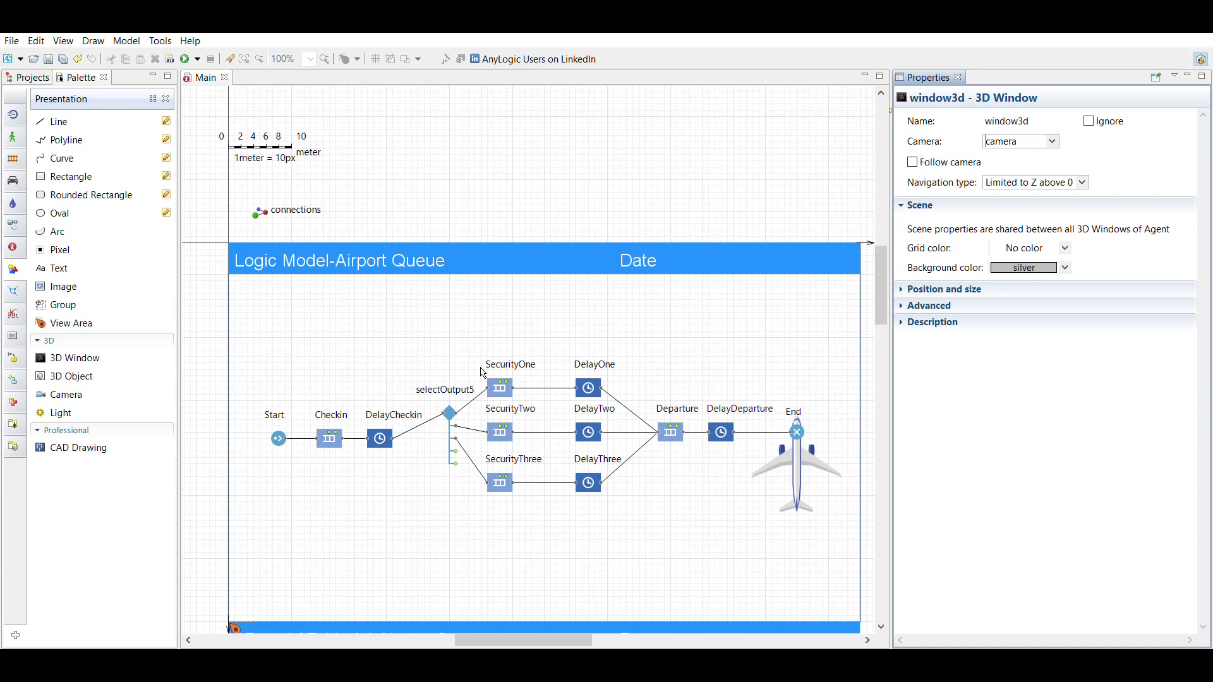
pyautogui.scroll(-4, 471, 240)
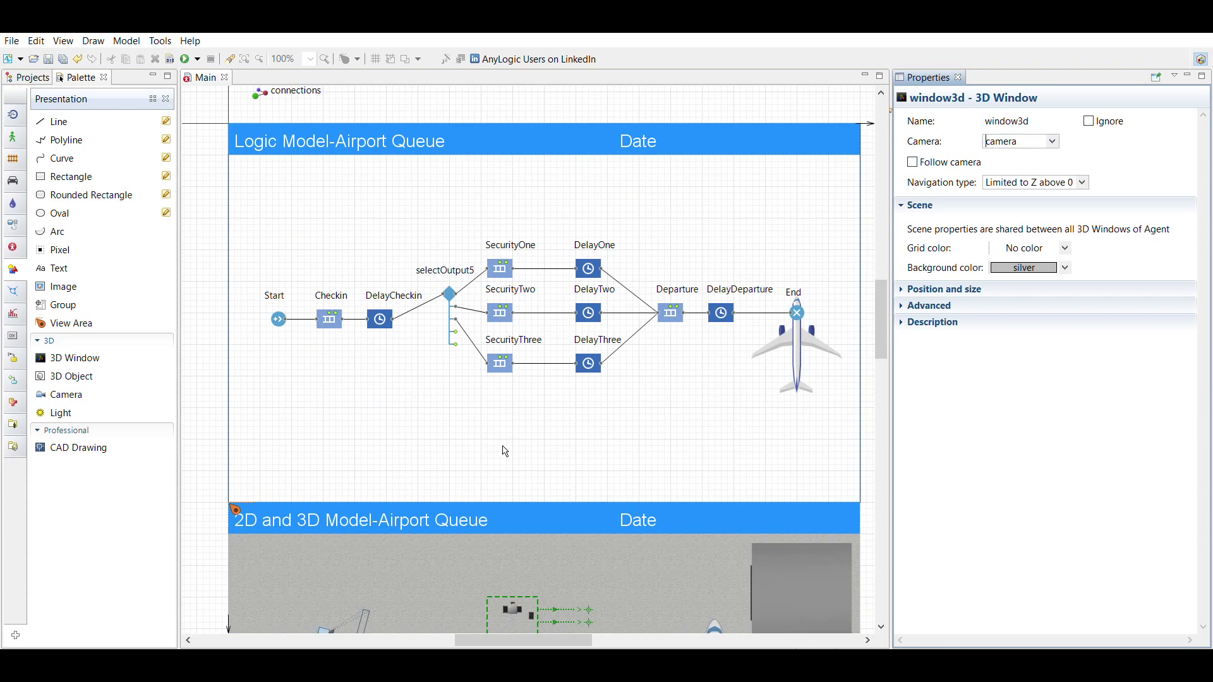
pyautogui.scroll(-3, 531, 452)
pyautogui.scroll(-11, 551, 418)
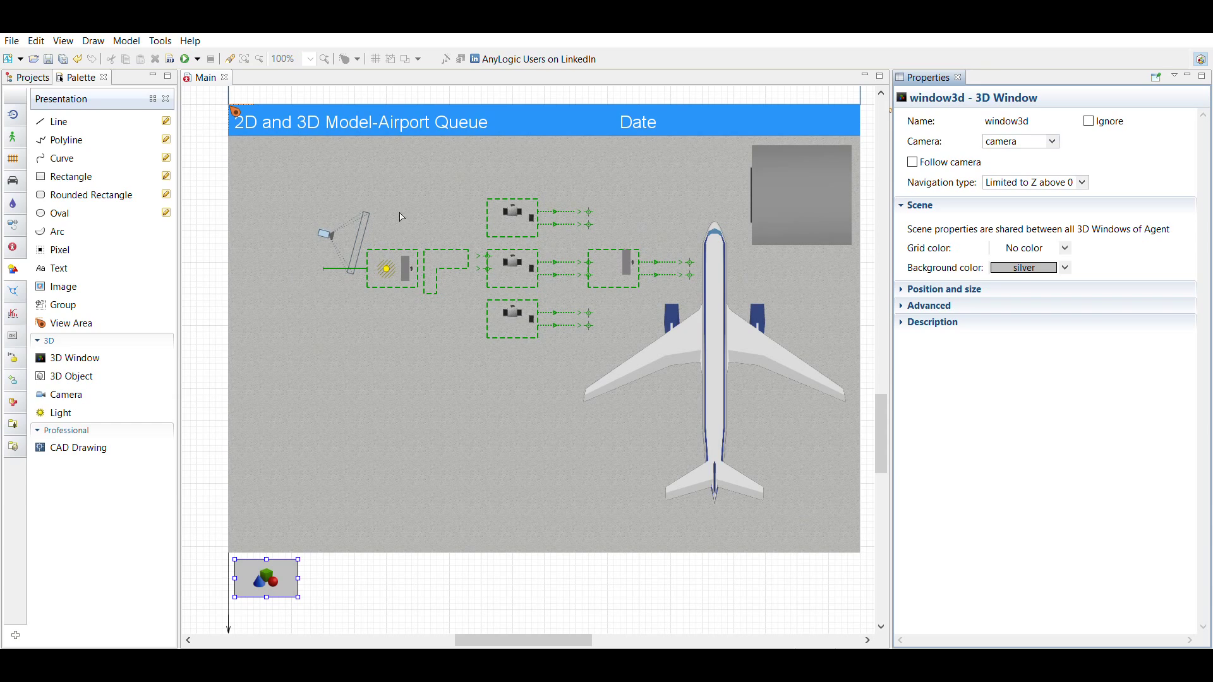
# Inspect the Daylight light and the concrete floor rectangle3, then scroll back to the flowchart.
pyautogui.click(387, 257)
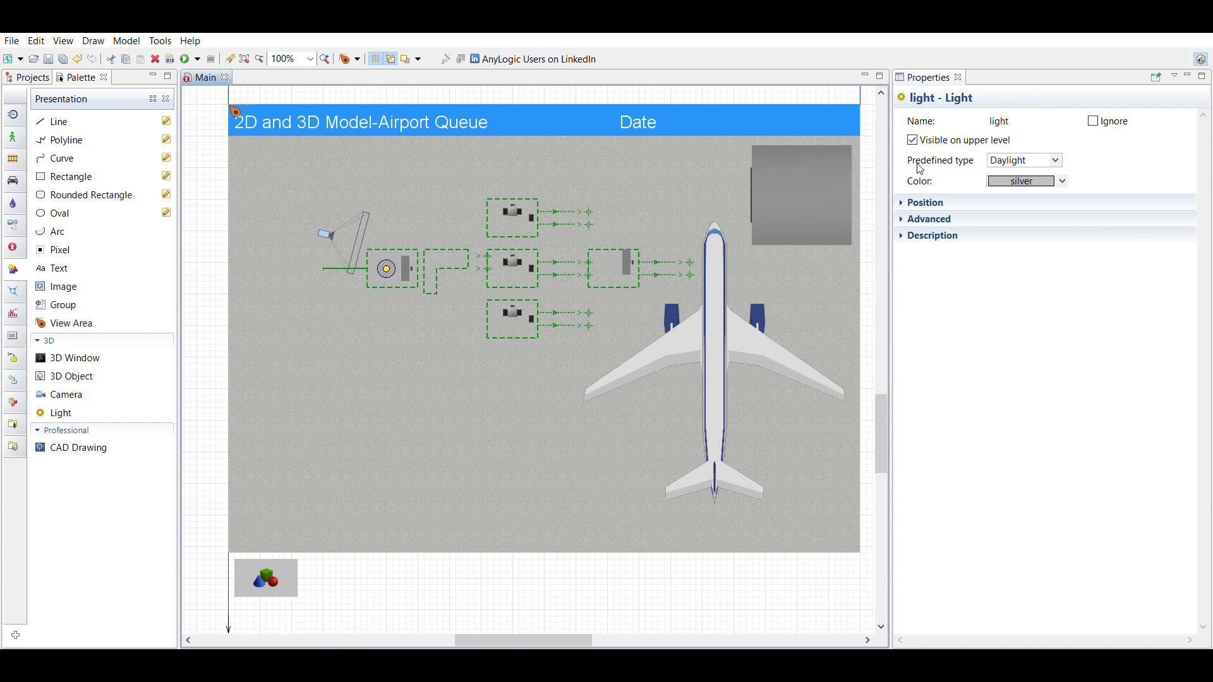
pyautogui.click(1059, 145)
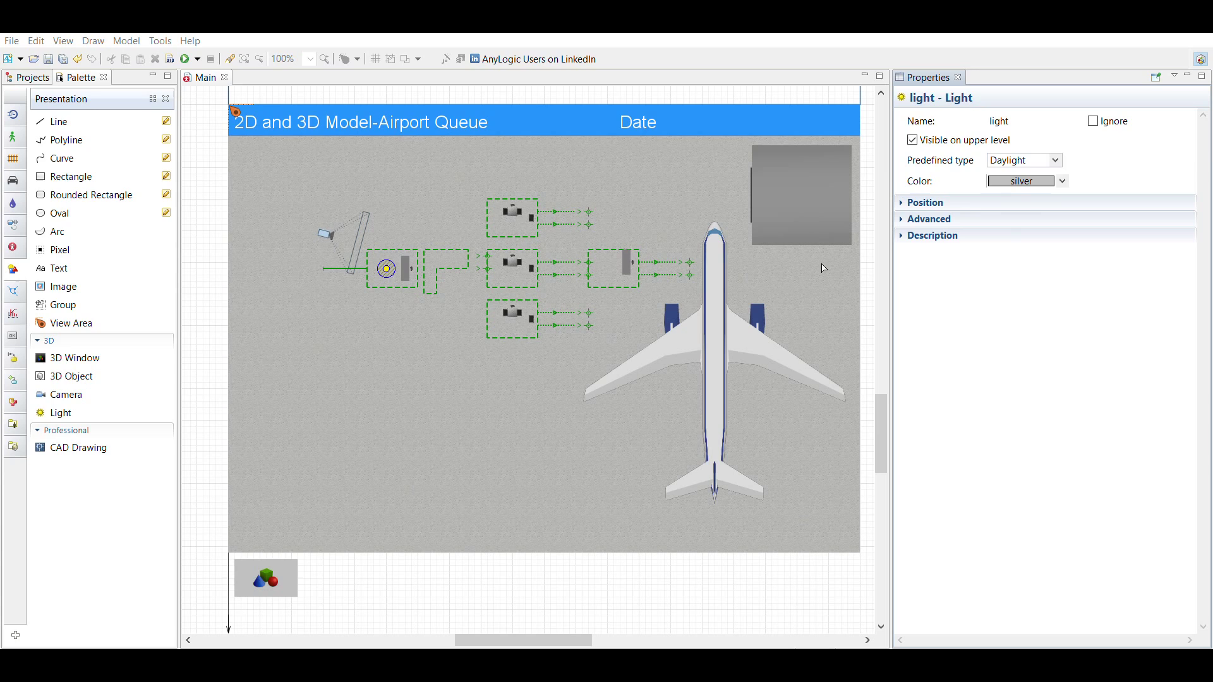
pyautogui.click(446, 368)
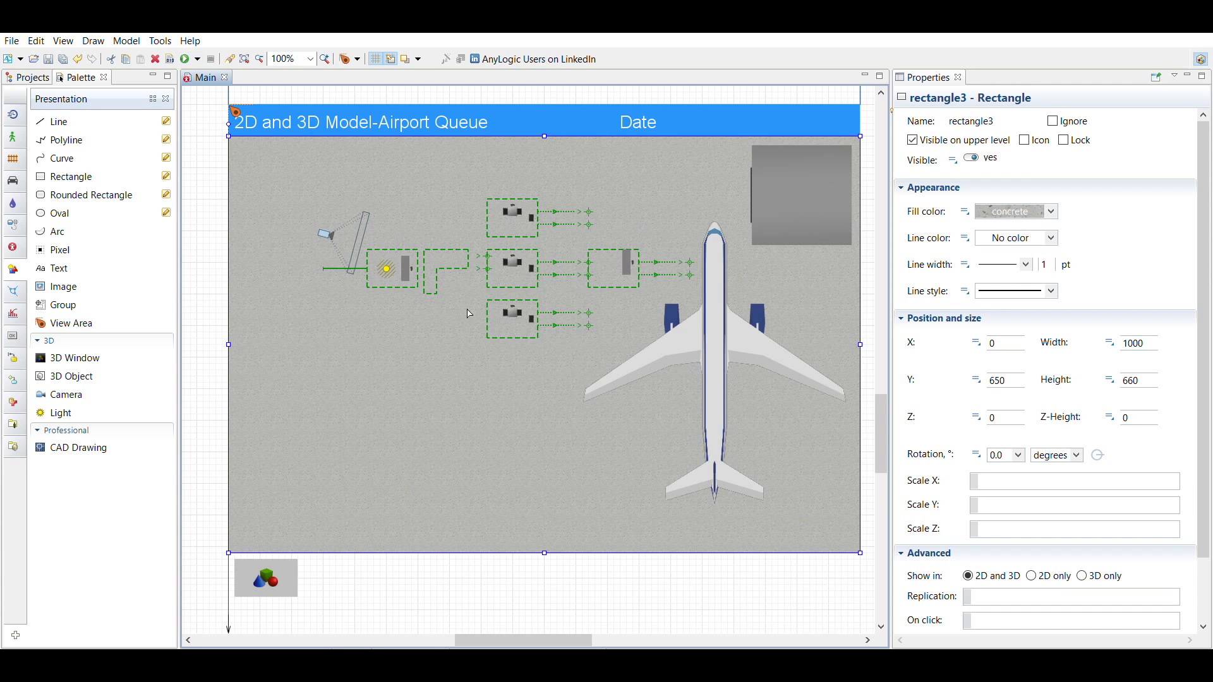
pyautogui.scroll(5, 480, 327)
pyautogui.scroll(1, 494, 326)
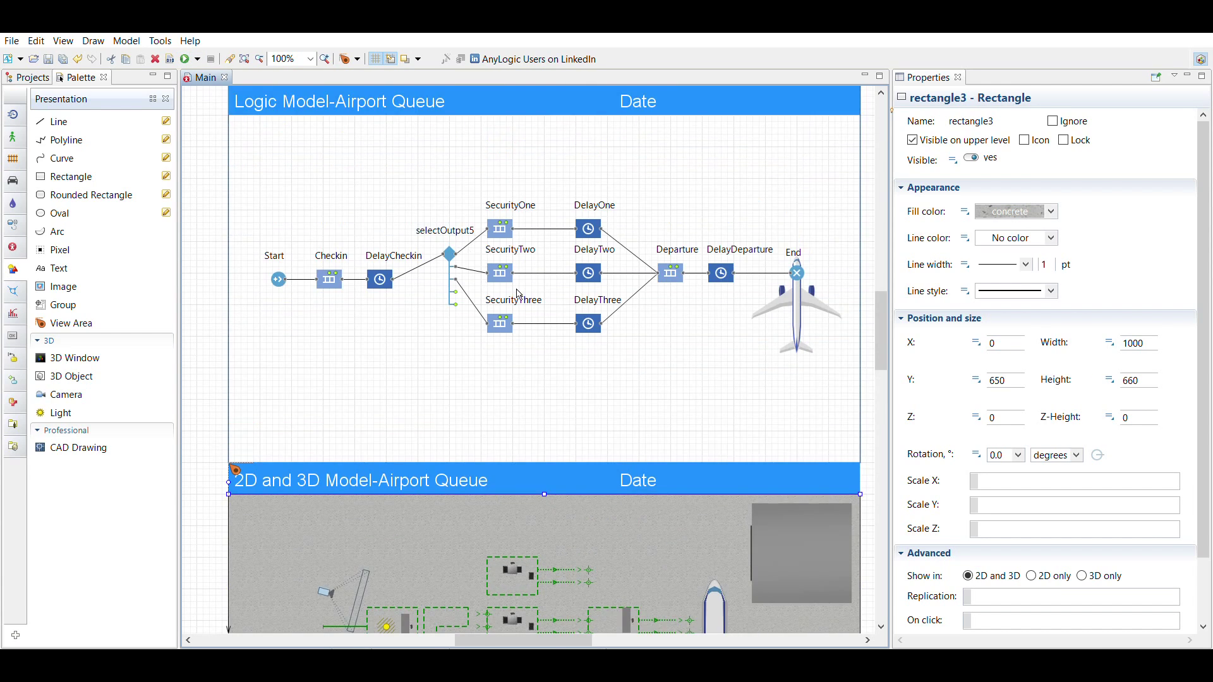
pyautogui.scroll(-3, 561, 315)
# Start the airport queue simulation and speed it up to x50.
pyautogui.scroll(-3, 583, 414)
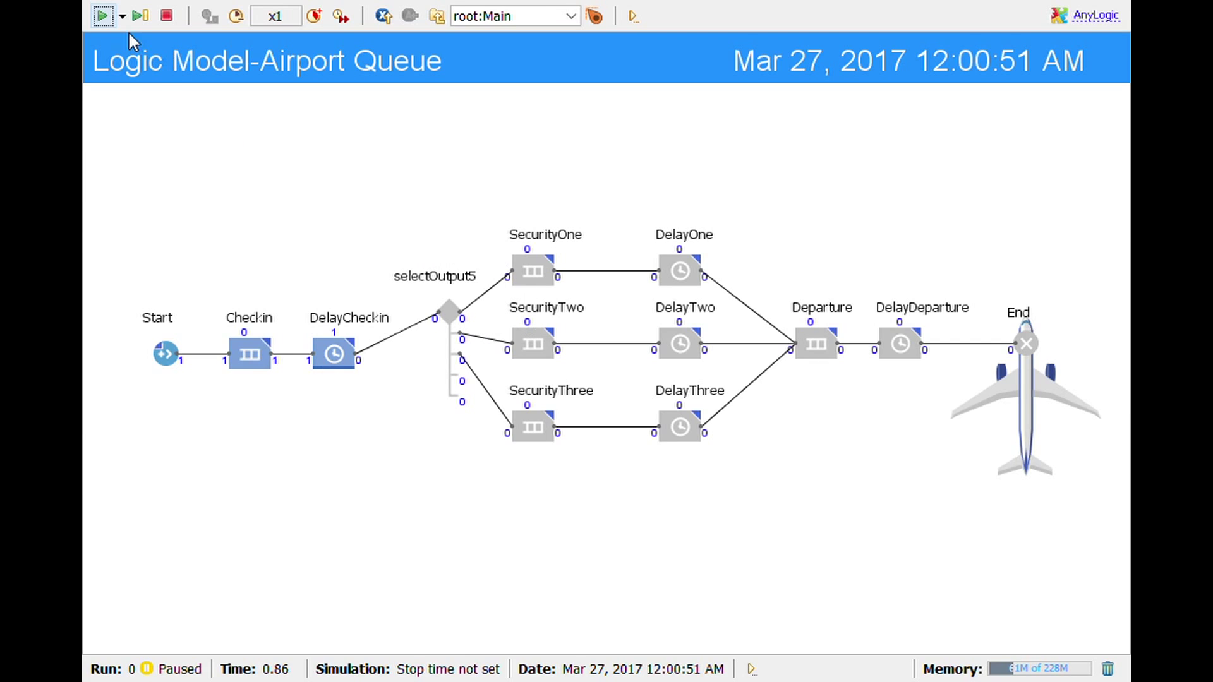
pyautogui.click(102, 16)
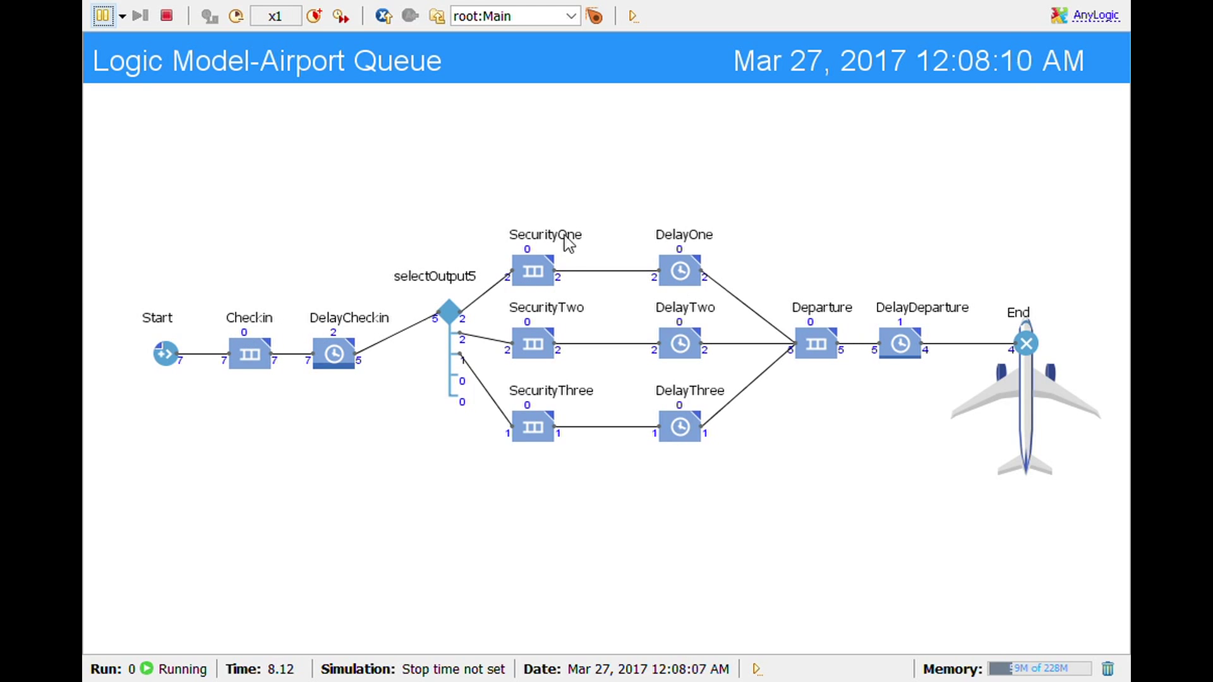
pyautogui.click(314, 16)
pyautogui.click(314, 16)
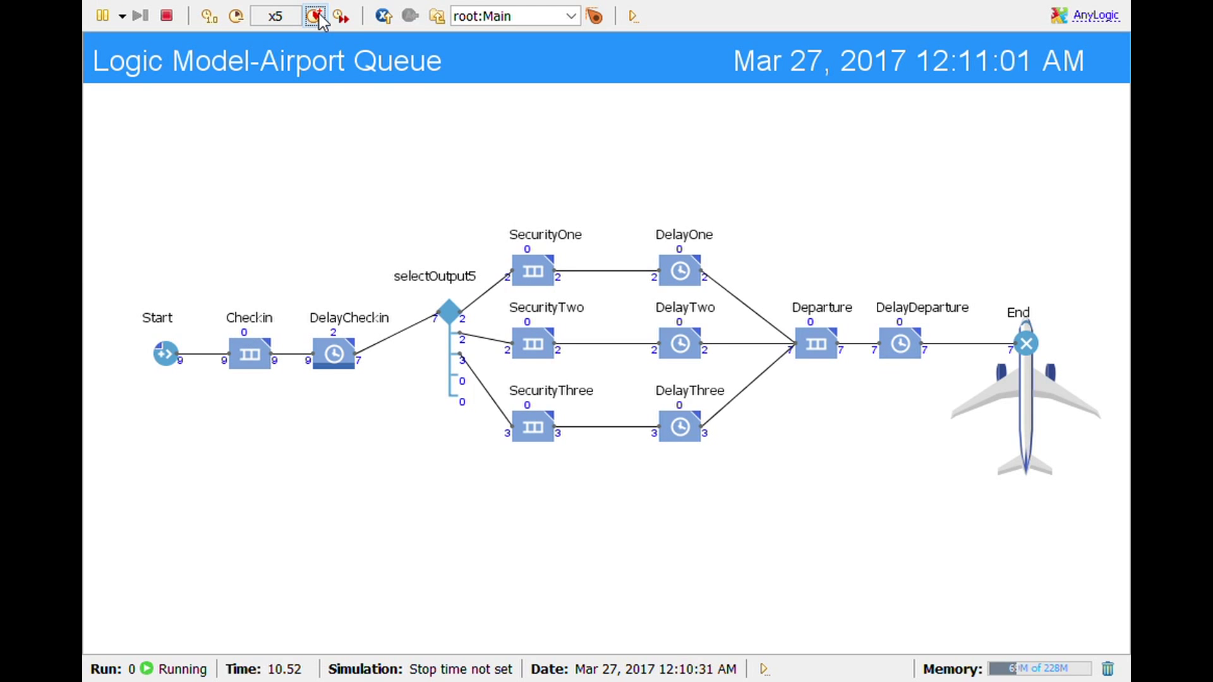
pyautogui.click(314, 16)
pyautogui.click(315, 16)
pyautogui.click(314, 16)
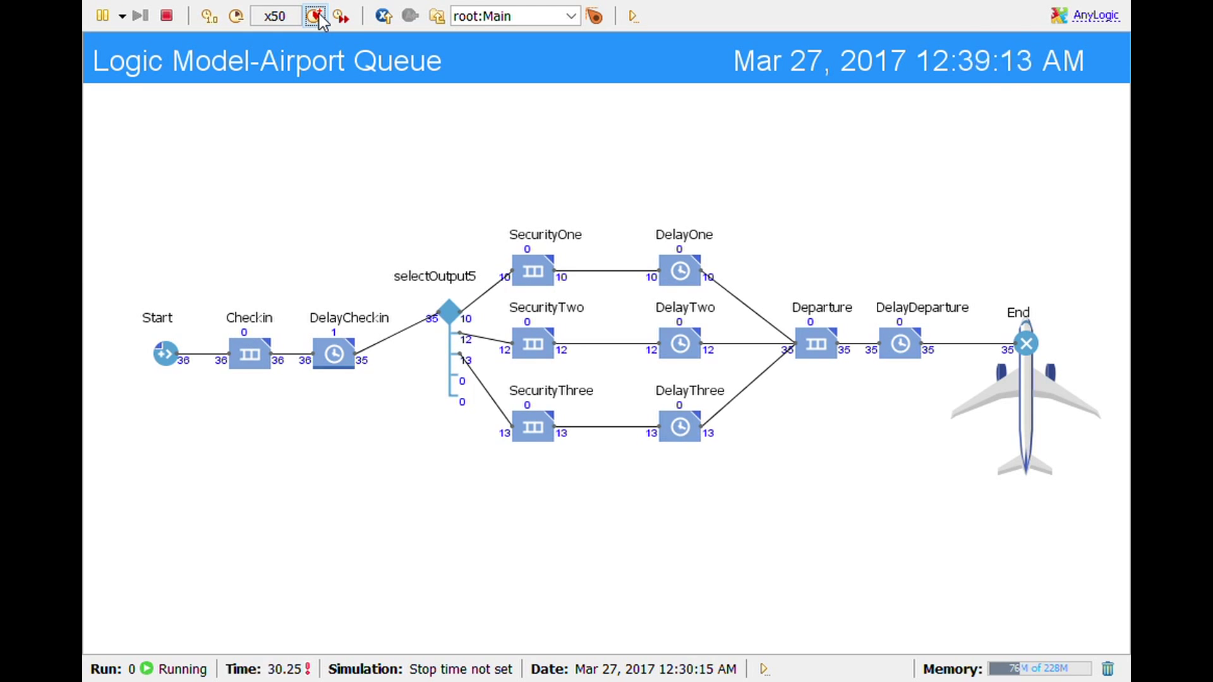
# Slow the simulation back down through x10, x5 and x2 to x1.
pyautogui.click(237, 16)
pyautogui.click(237, 16)
pyautogui.click(238, 16)
pyautogui.click(238, 16)
pyautogui.click(238, 17)
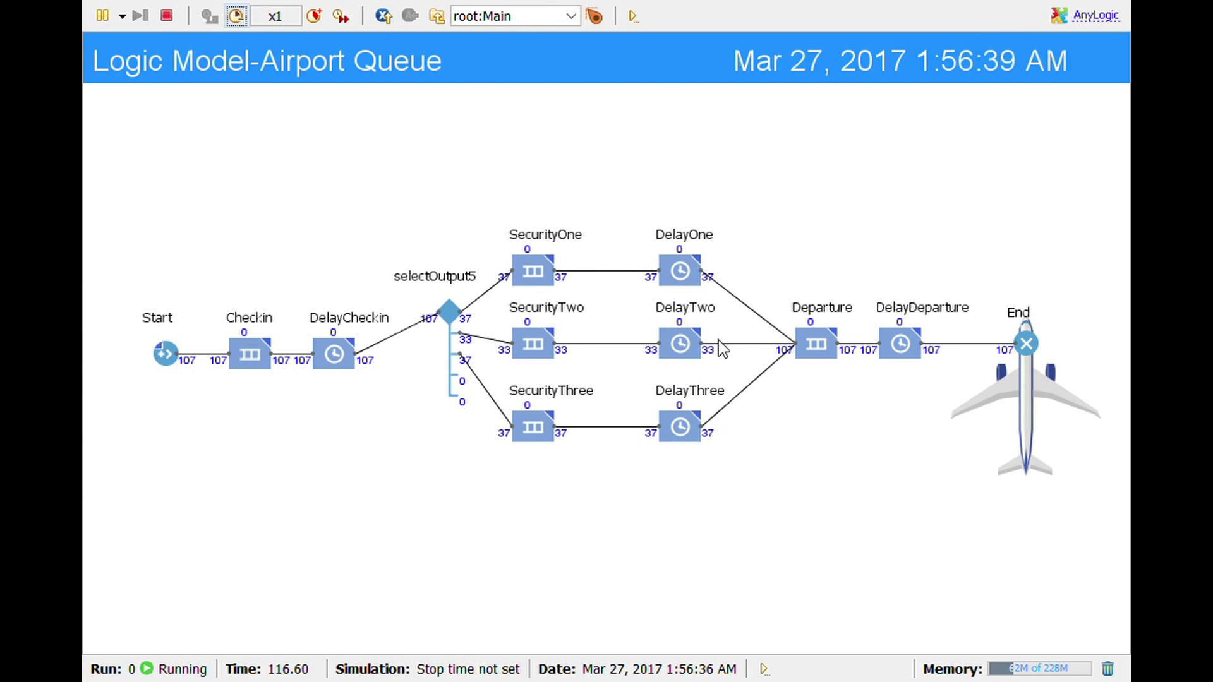
pyautogui.click(593, 16)
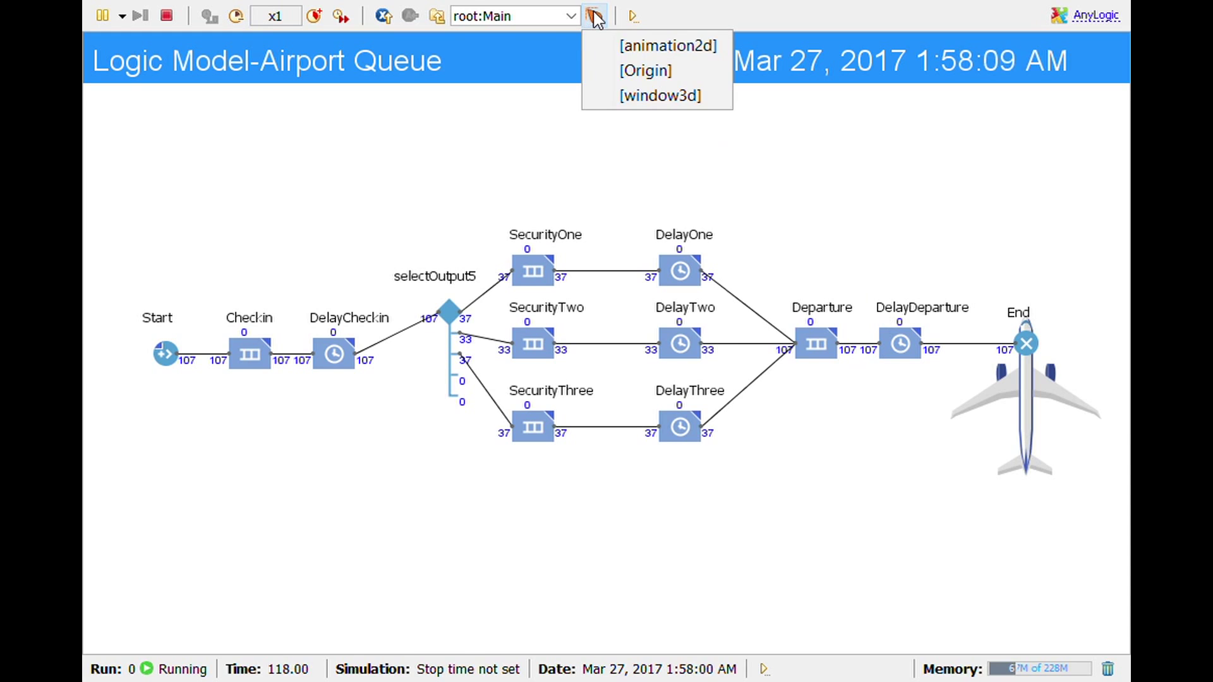
# Switch the running simulation to the animation2d airport layout view.
pyautogui.click(651, 50)
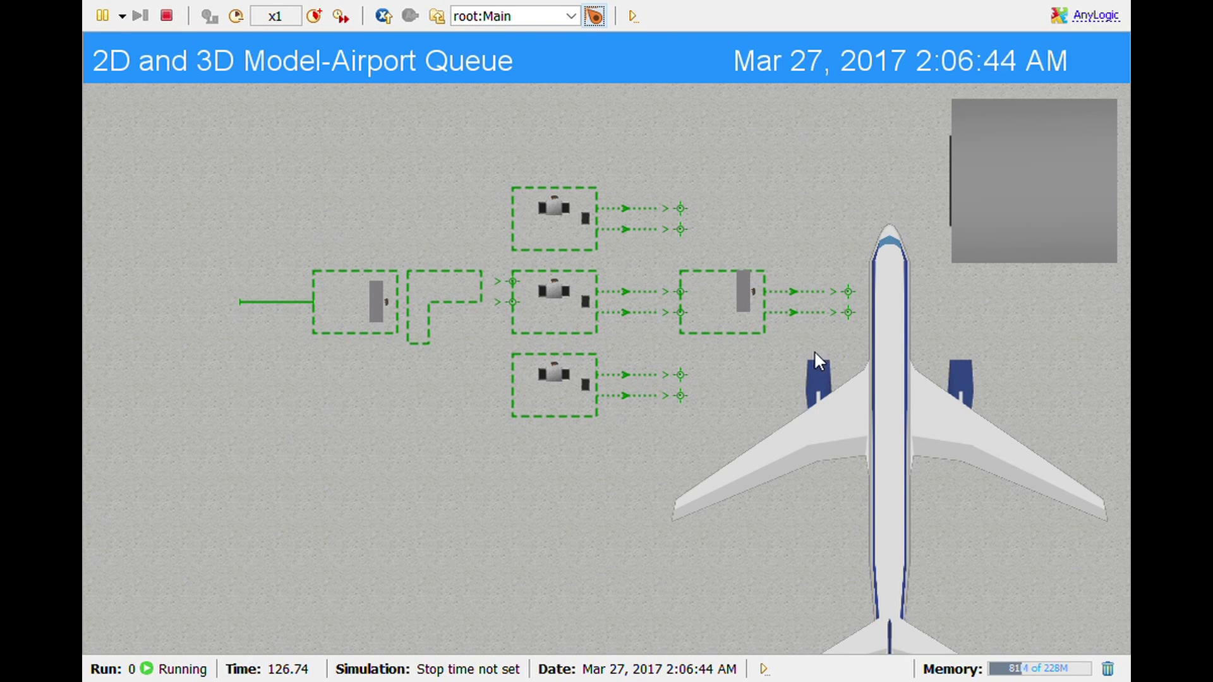
pyautogui.click(593, 16)
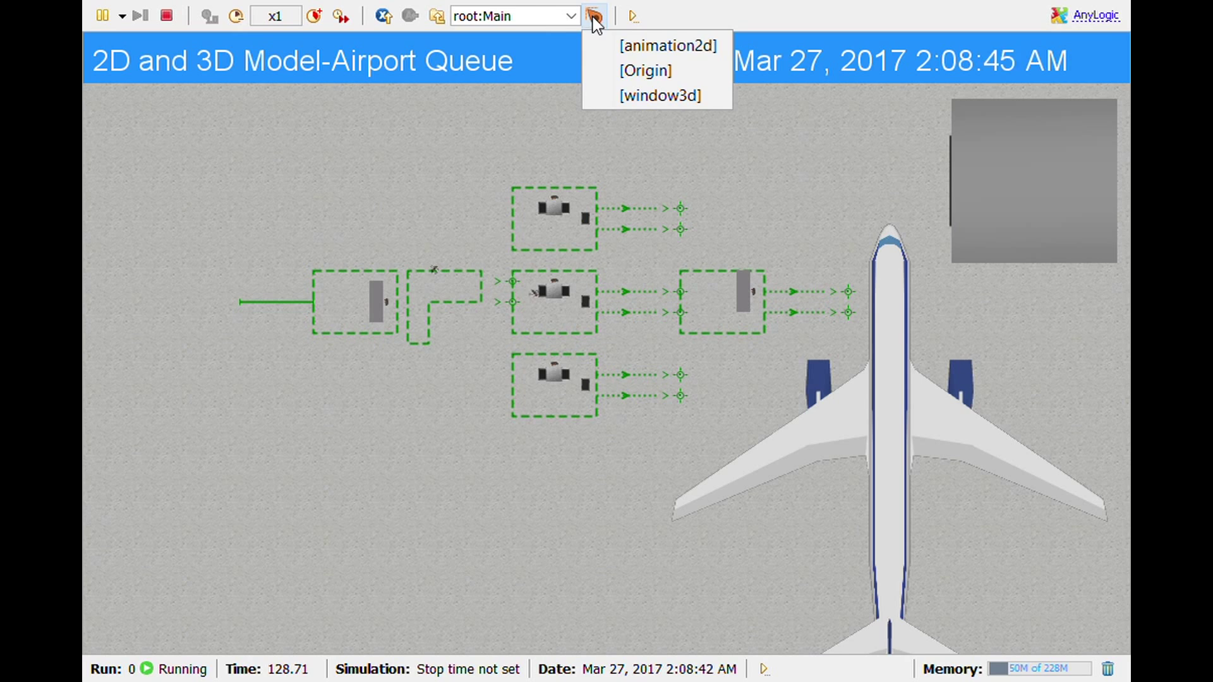
# Switch to the window3d scene and move the camera over the scanners to an overhead view.
pyautogui.click(632, 96)
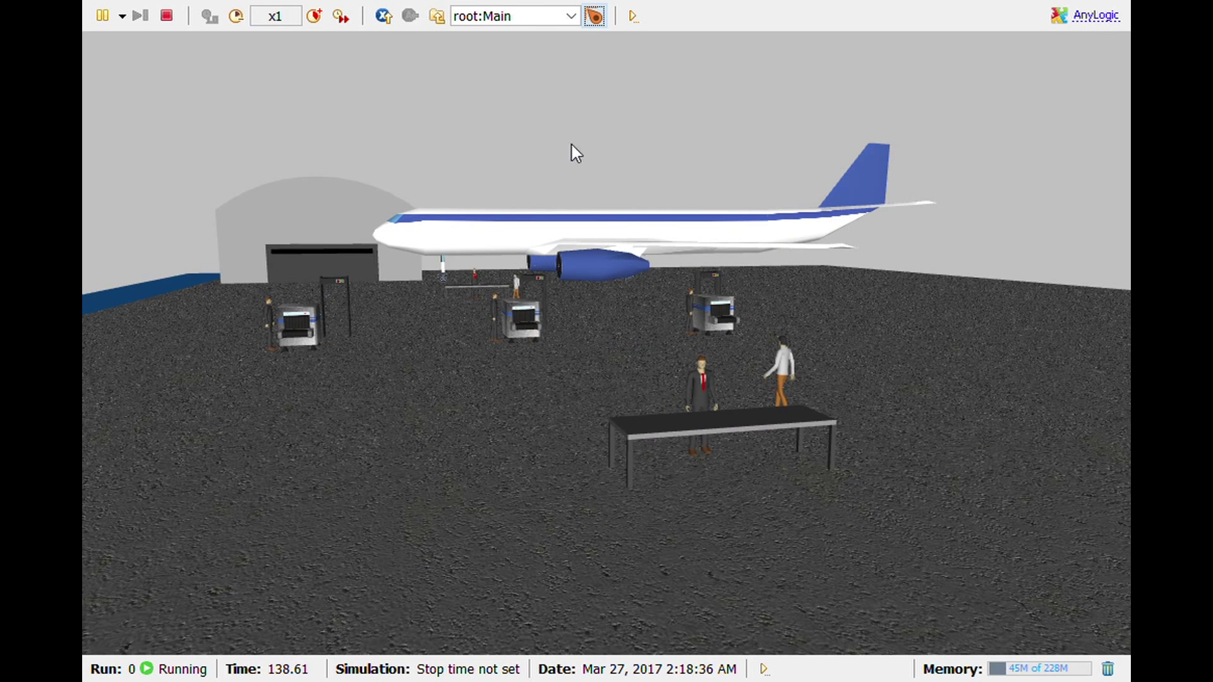
pyautogui.moveTo(416, 269); pyautogui.dragTo(445, 448)
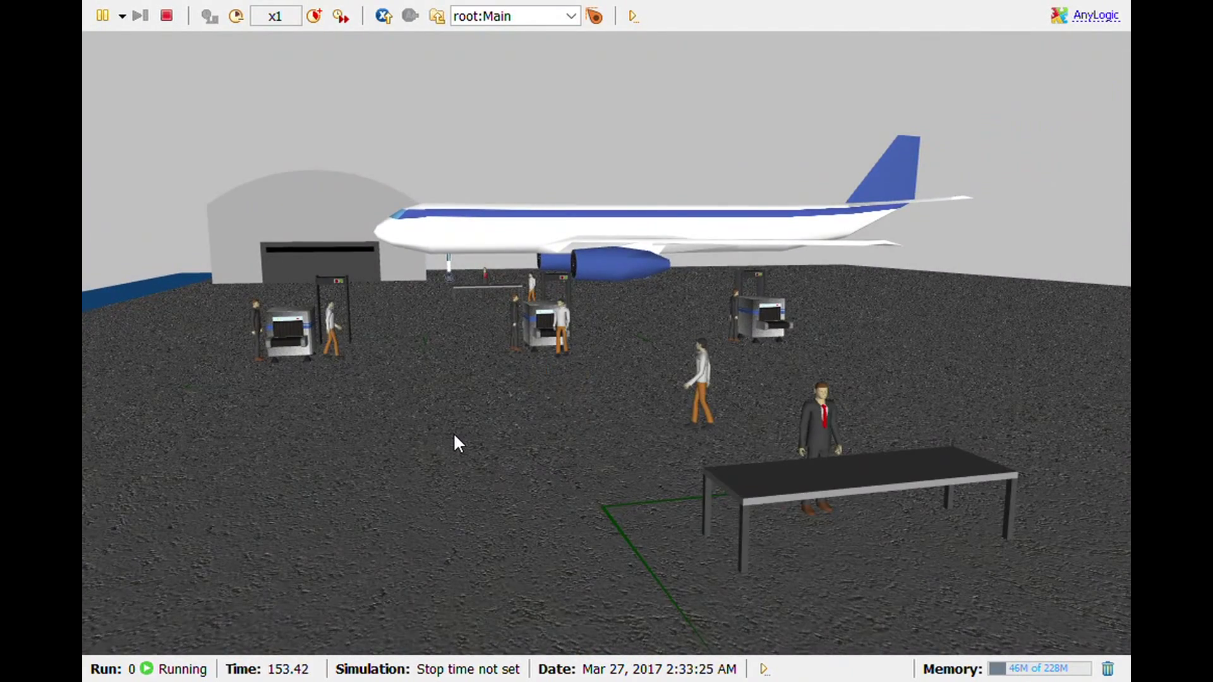
pyautogui.moveTo(453, 460); pyautogui.dragTo(480, 337)
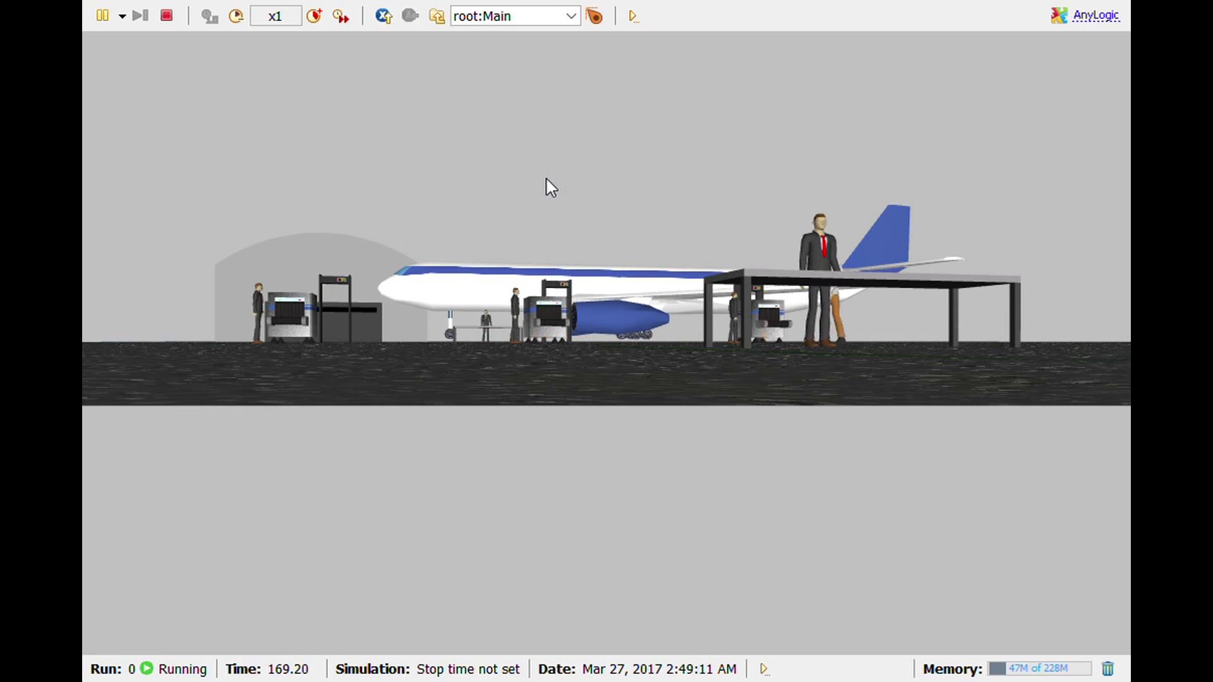
pyautogui.moveTo(547, 179); pyautogui.dragTo(565, 294)
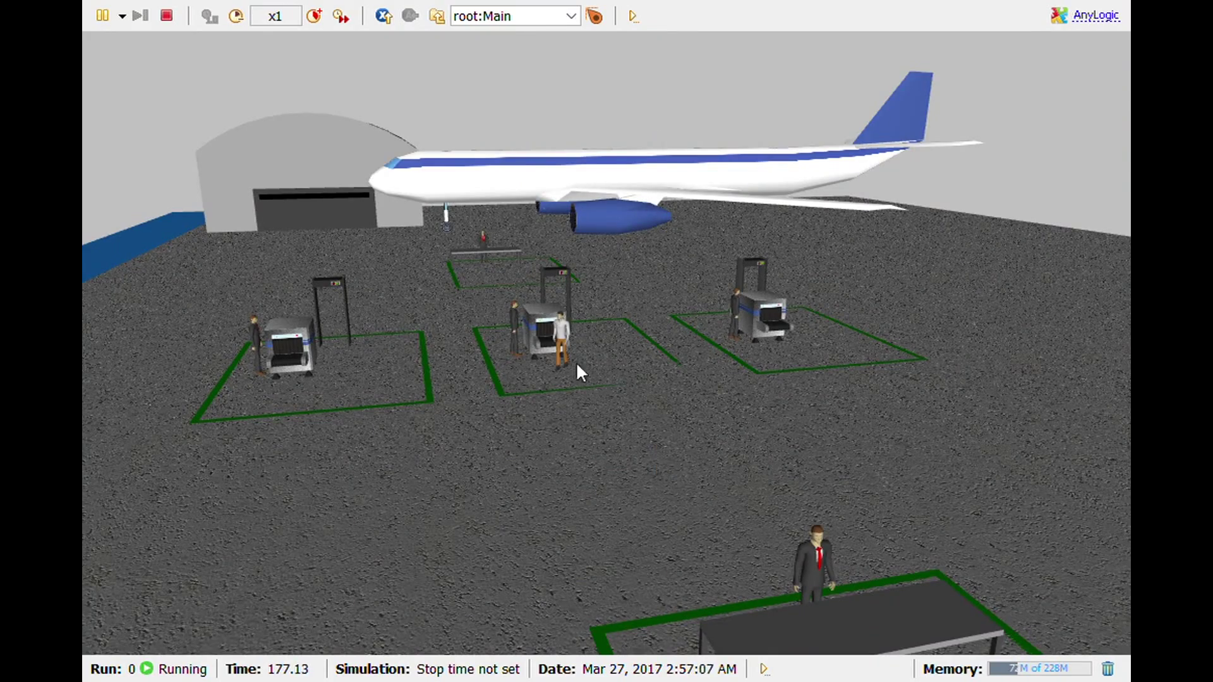
pyautogui.moveTo(538, 417); pyautogui.dragTo(482, 408)
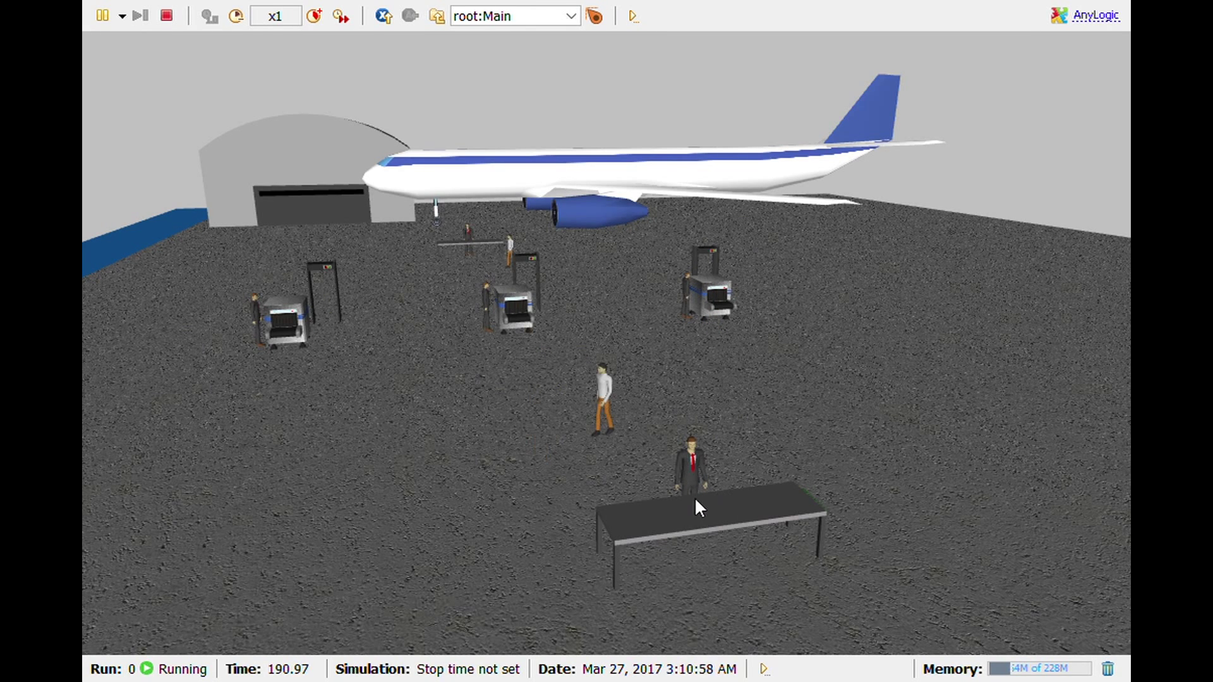
pyautogui.moveTo(482, 414); pyautogui.dragTo(764, 681)
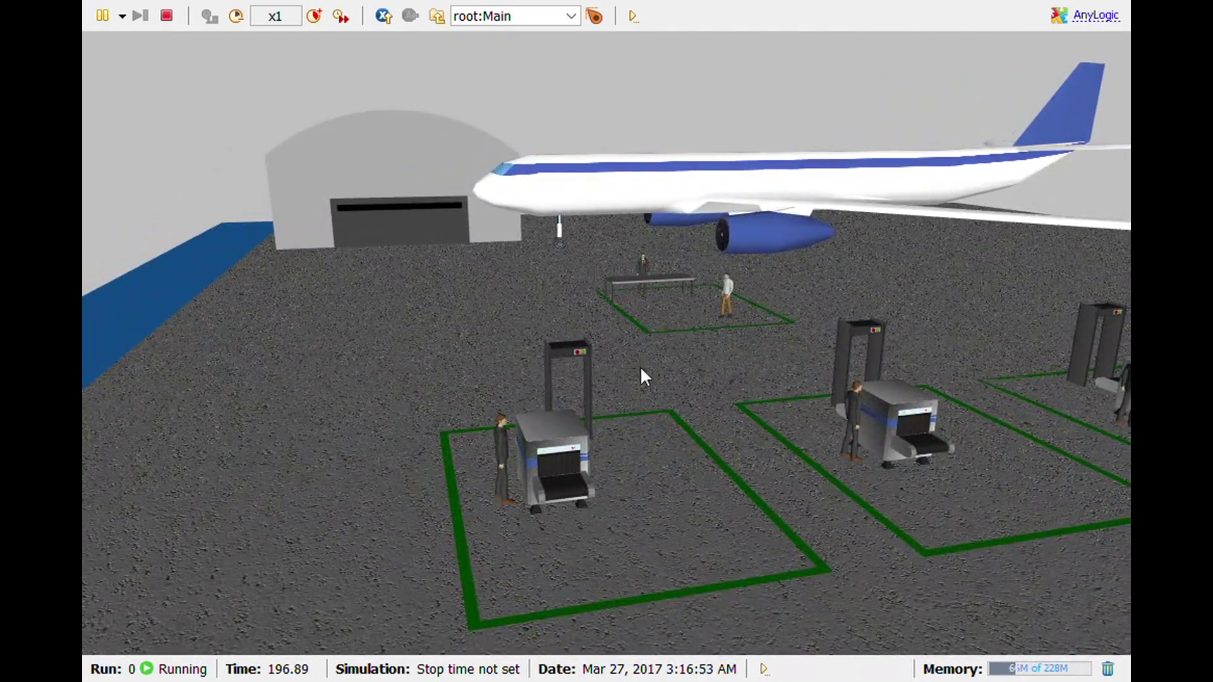
pyautogui.moveTo(631, 325); pyautogui.dragTo(650, 360)
pyautogui.moveTo(657, 459); pyautogui.dragTo(543, 445)
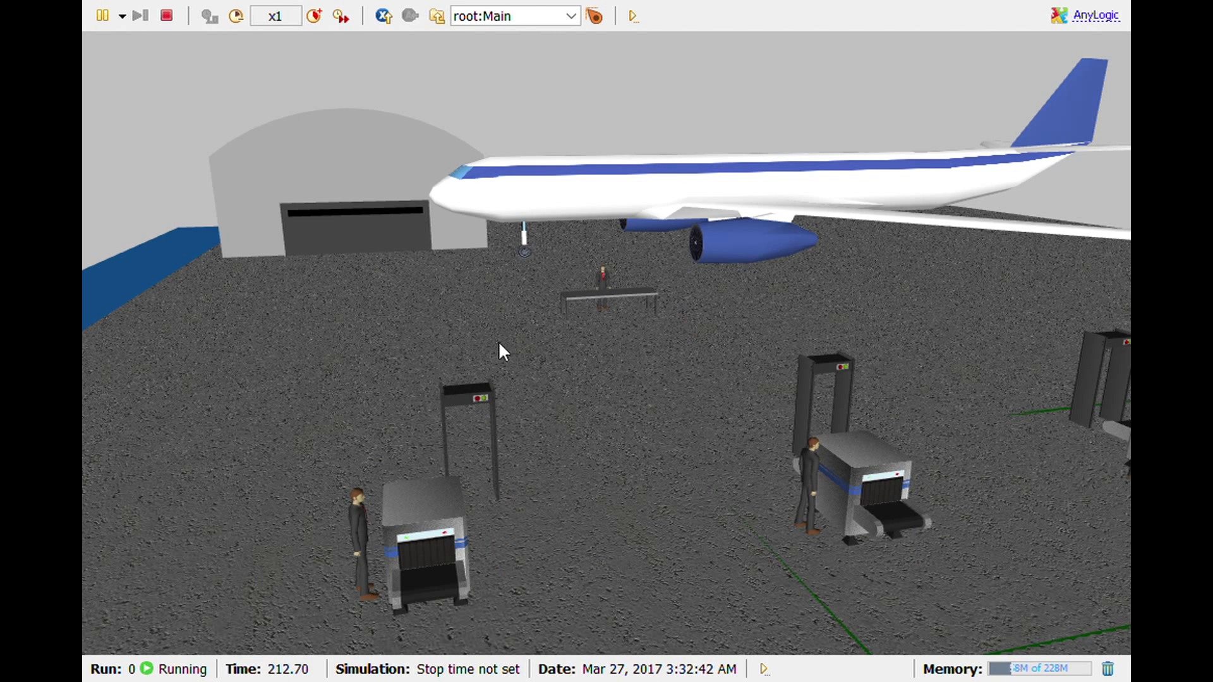
pyautogui.moveTo(501, 349); pyautogui.dragTo(278, 579)
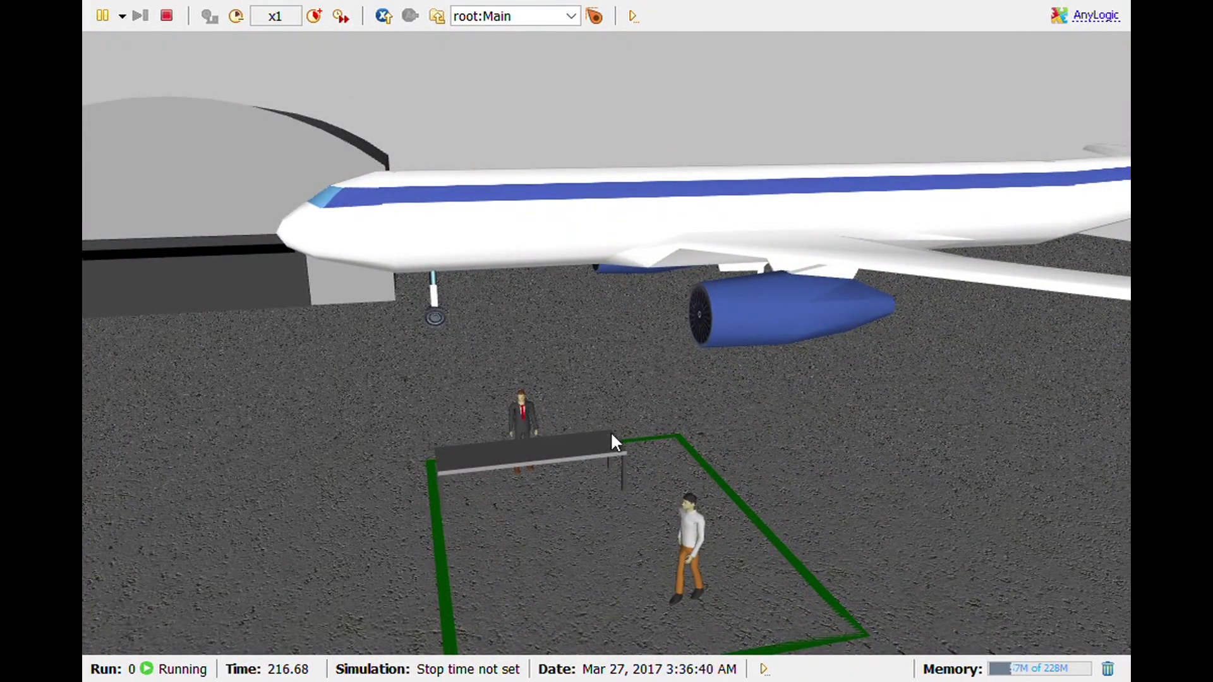
pyautogui.moveTo(411, 257)
pyautogui.mouseDown()
pyautogui.moveTo(352, 414)
pyautogui.moveTo(704, 552)
pyautogui.moveTo(449, 623)
pyautogui.moveTo(151, 571)
pyautogui.moveTo(241, 593)
pyautogui.moveTo(1034, 552)
pyautogui.moveTo(748, 312)
pyautogui.moveTo(393, 228)
pyautogui.moveTo(382, 200)
pyautogui.moveTo(434, 254)
pyautogui.mouseUp()
pyautogui.scroll(-5, 434, 255)
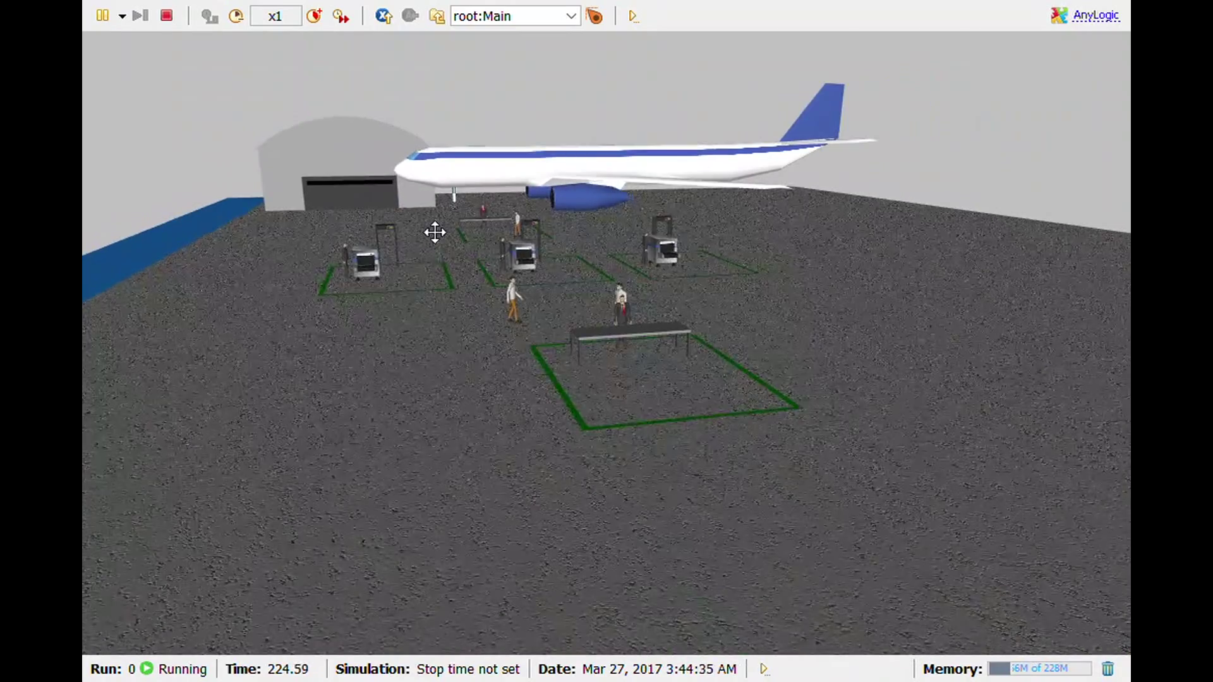
pyautogui.scroll(3, 652, 278)
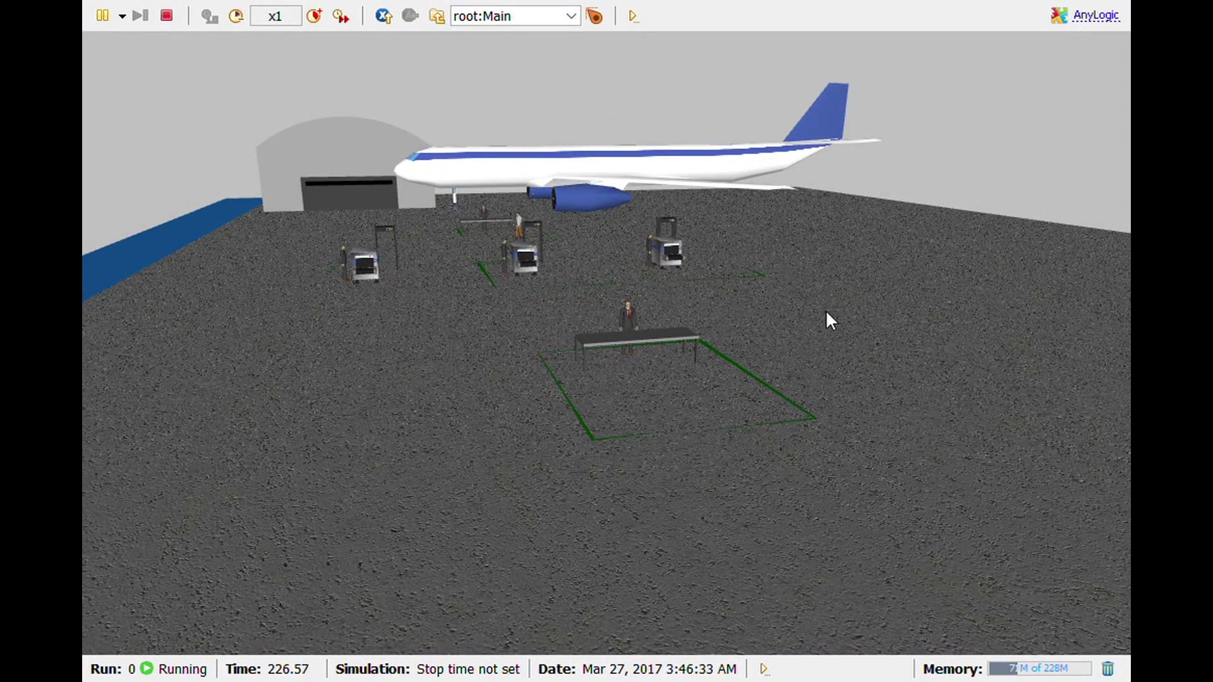